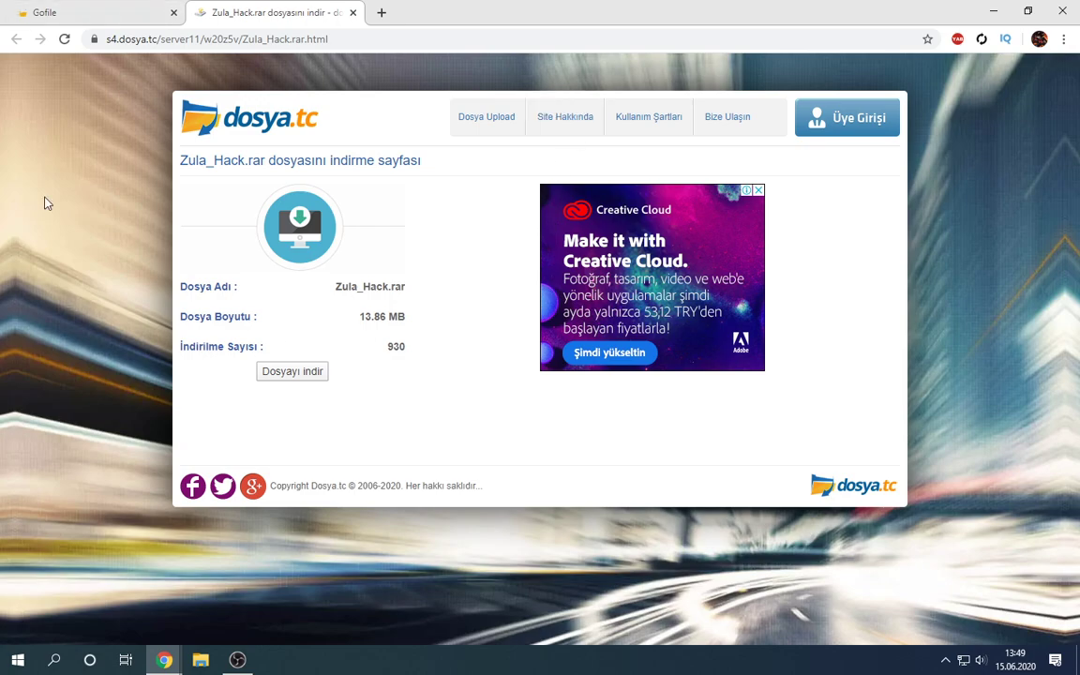
Step: Download ZulaBypass.exe from the Gofile page and Zula_Hack.rar from the dosya.tc page, and close the advertisement page that opens
click(73, 8)
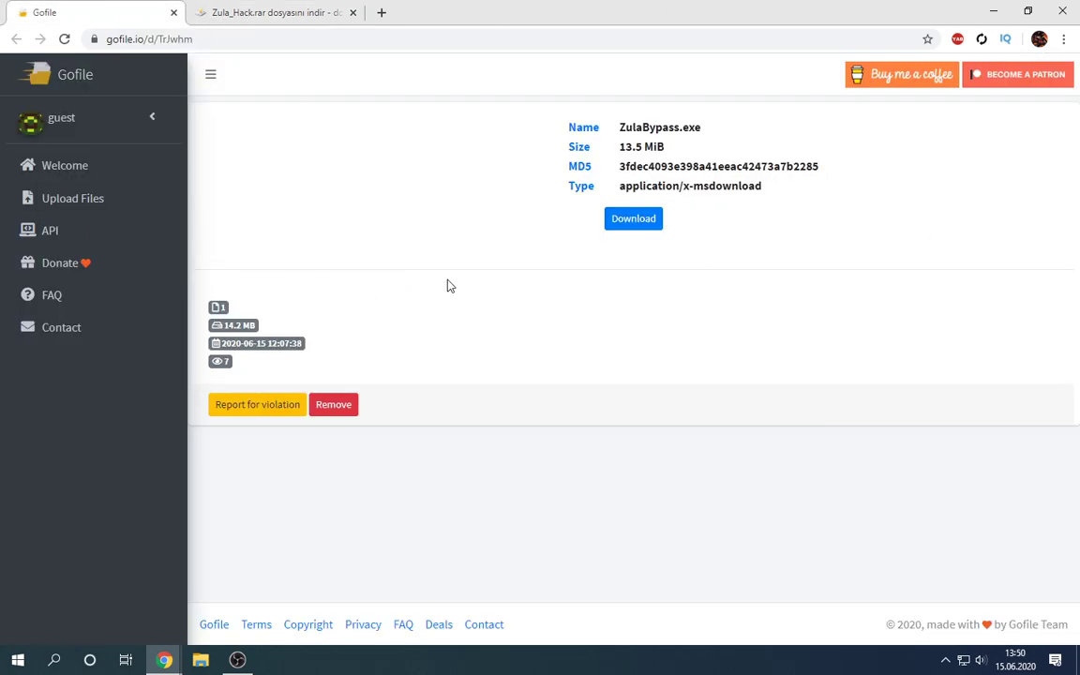
click(632, 219)
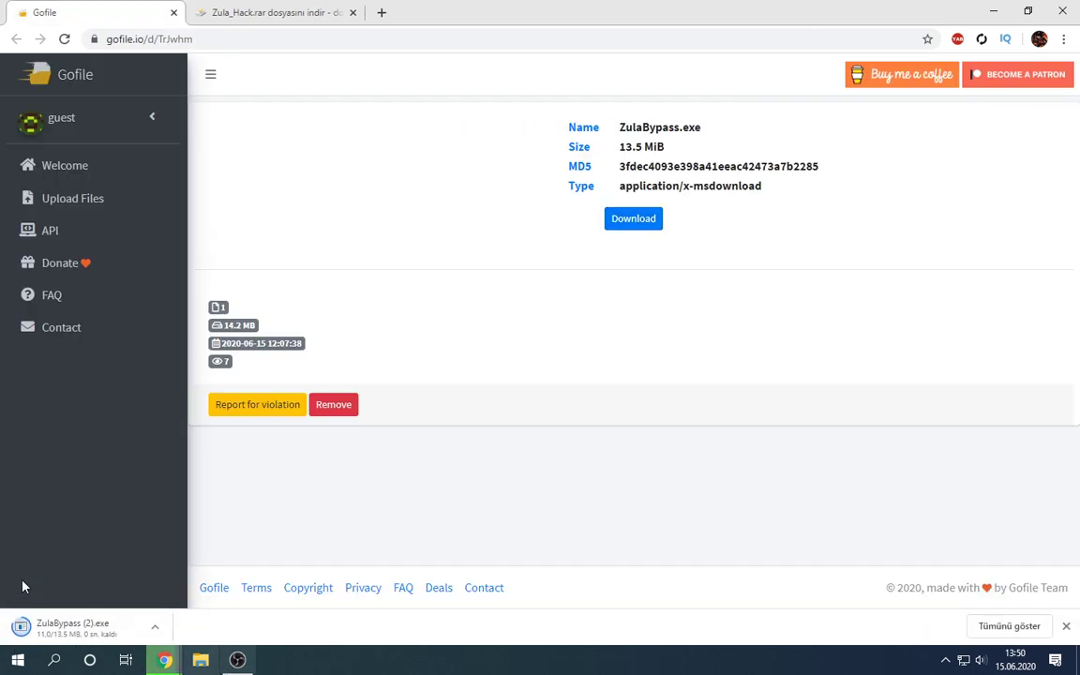
click(199, 8)
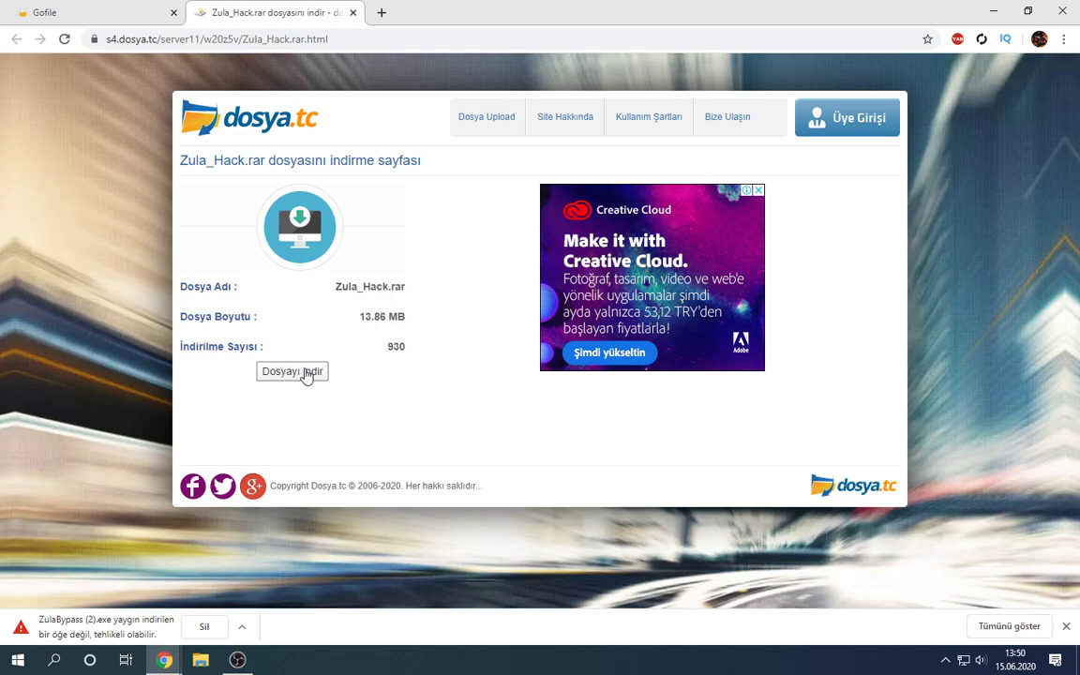
click(304, 372)
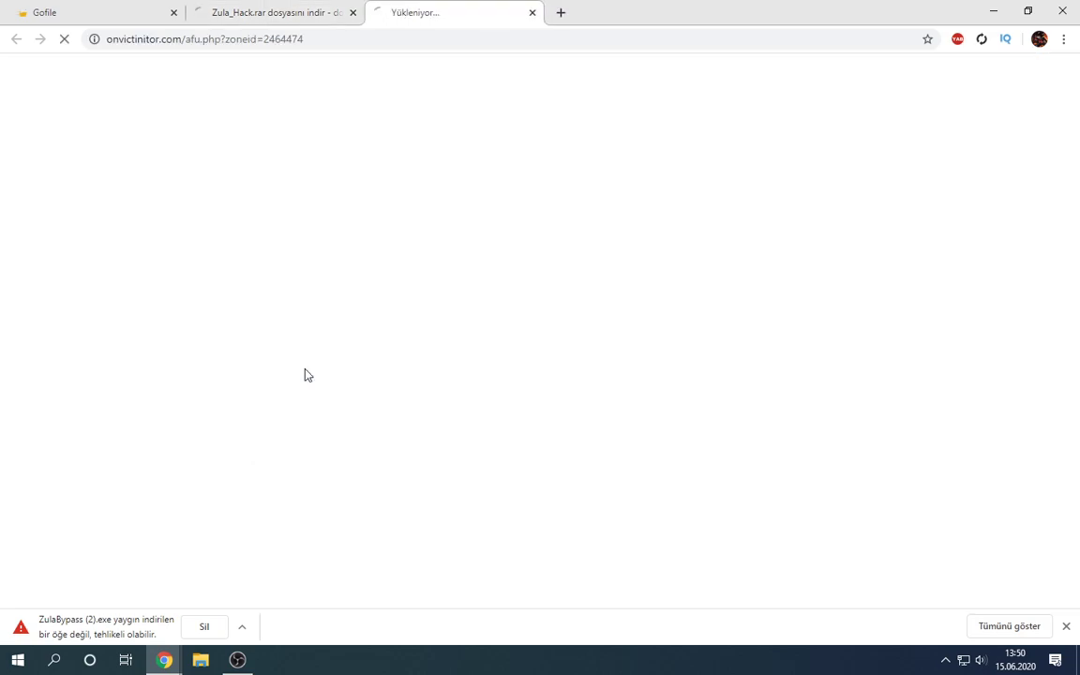
click(533, 13)
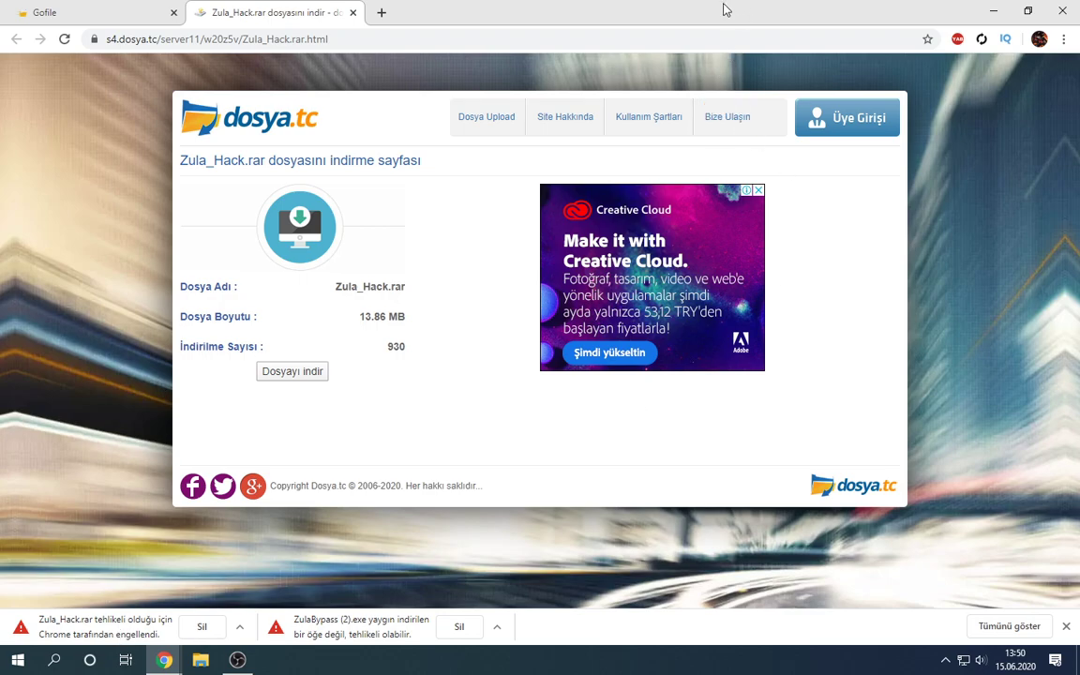
Step: Open the browser's downloads list and keep the blocked Zula_Hack.rar and ZulaBypass (2).exe files
key(ctrl+j)
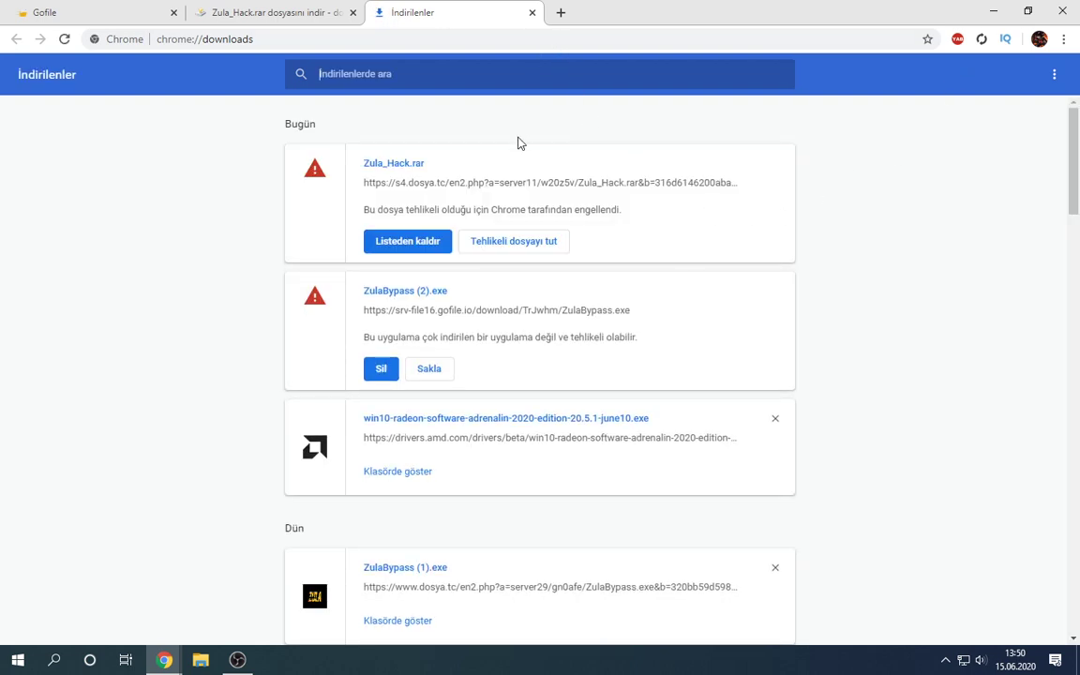
click(519, 243)
click(615, 152)
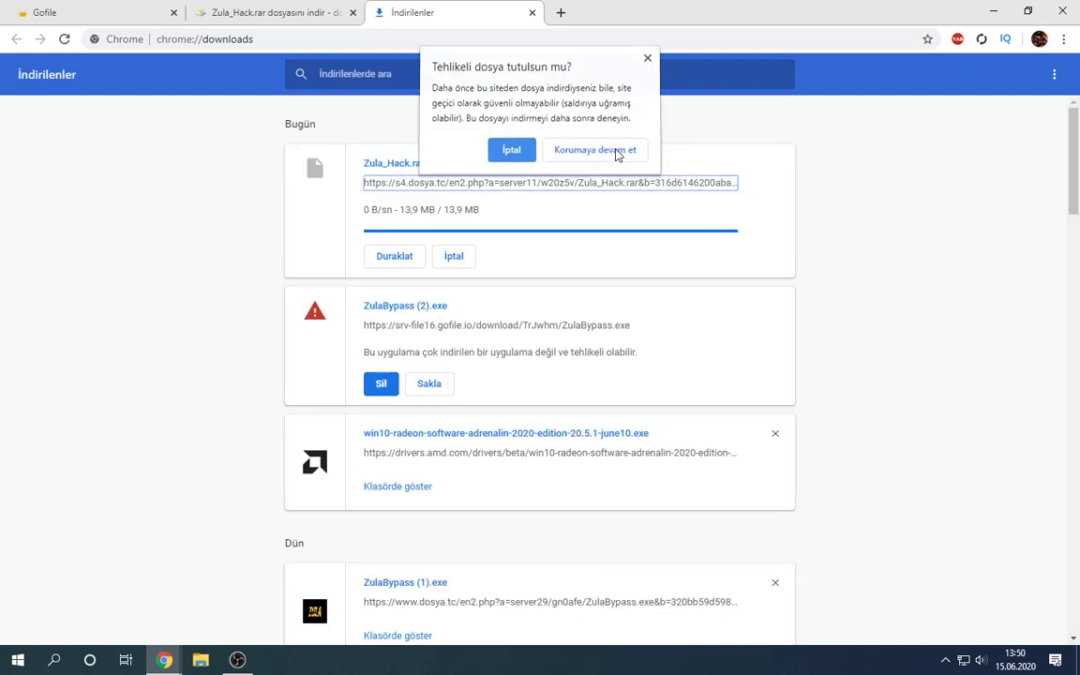
click(437, 343)
click(592, 155)
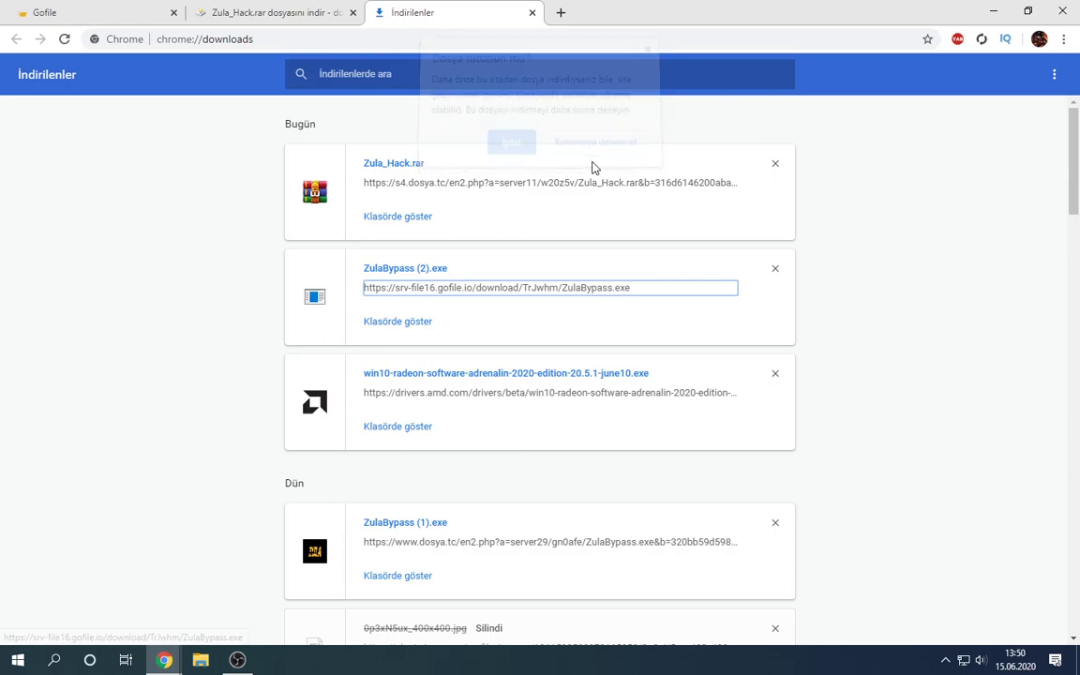
Step: Uncover the desktop and copy ZulaBypass (2).exe and Zula_Hack.rar onto it from the downloads list
drag(888, 11, 891, 38)
drag(749, 11, 921, 0)
drag(512, 11, 939, 0)
drag(622, 7, 905, 19)
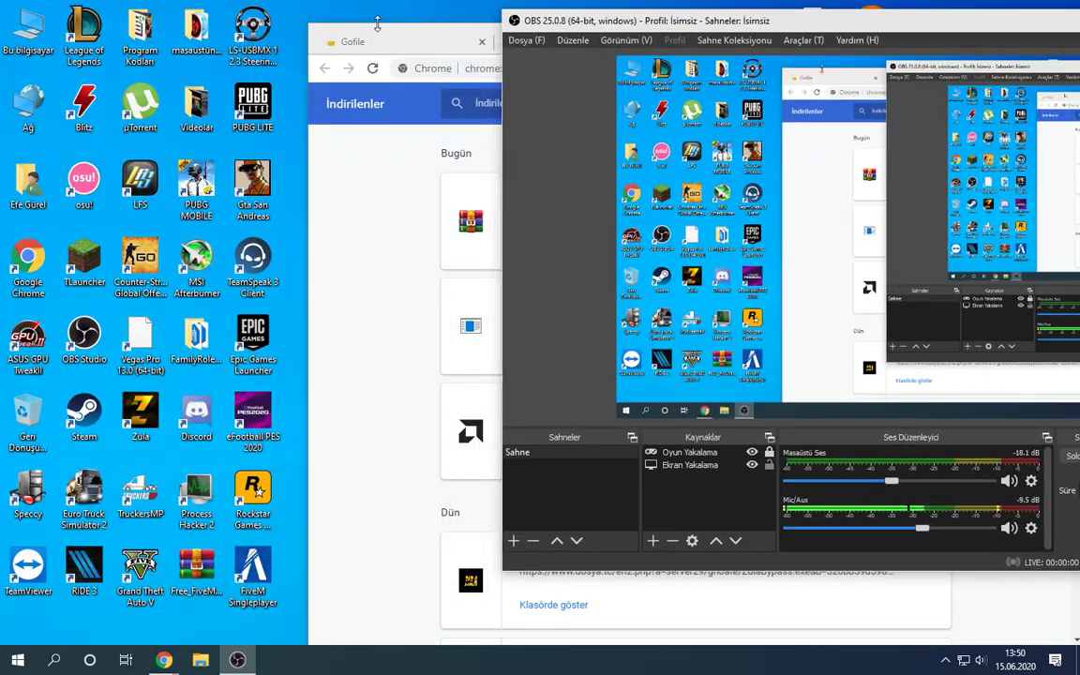
click(393, 28)
drag(922, 35, 1019, 45)
drag(655, 293, 332, 48)
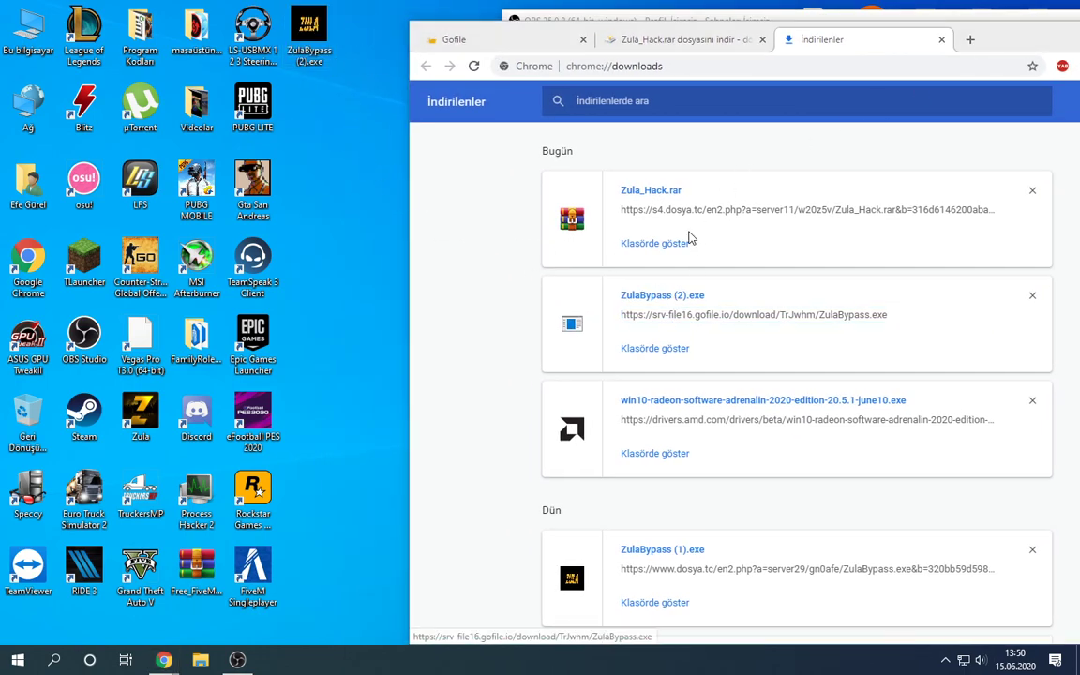
drag(639, 209, 306, 109)
drag(387, 312, 319, 14)
click(358, 182)
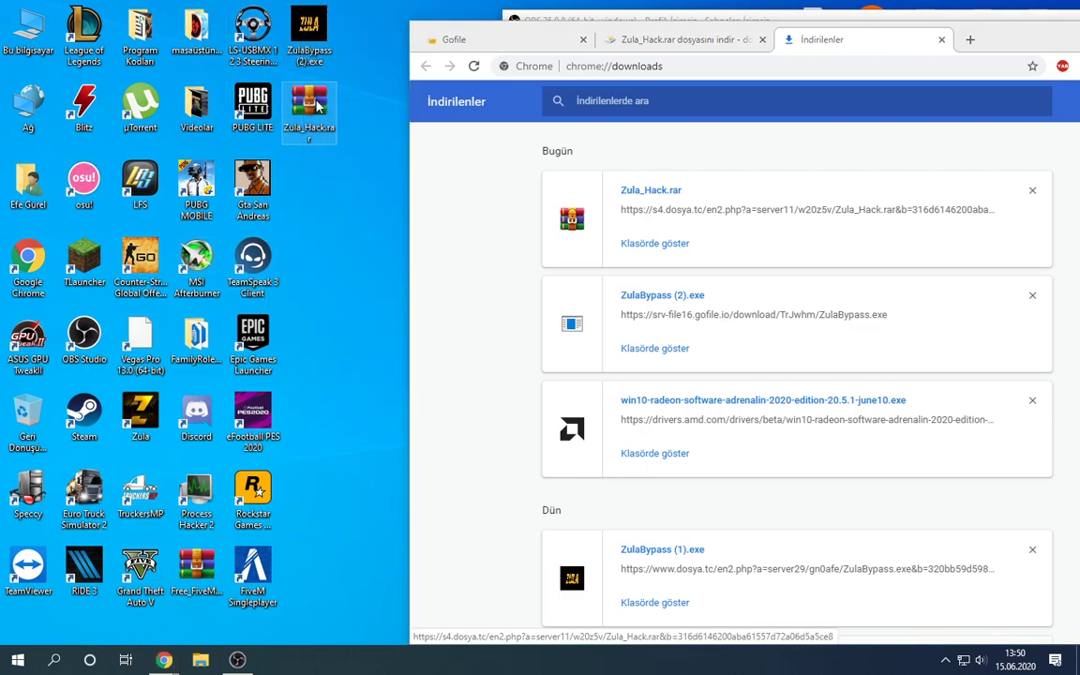
Step: Extract the Zula Hack 2020 folder from Zula_Hack.rar onto the desktop and close the archive
double_click(316, 141)
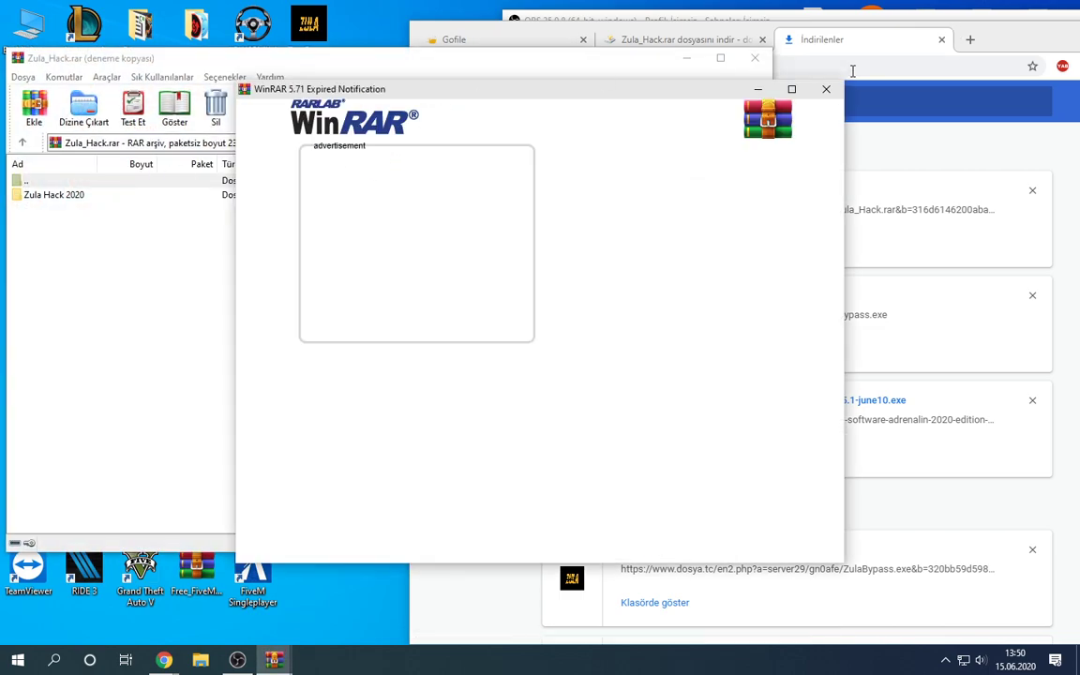
click(826, 87)
click(174, 197)
drag(175, 198, 271, 506)
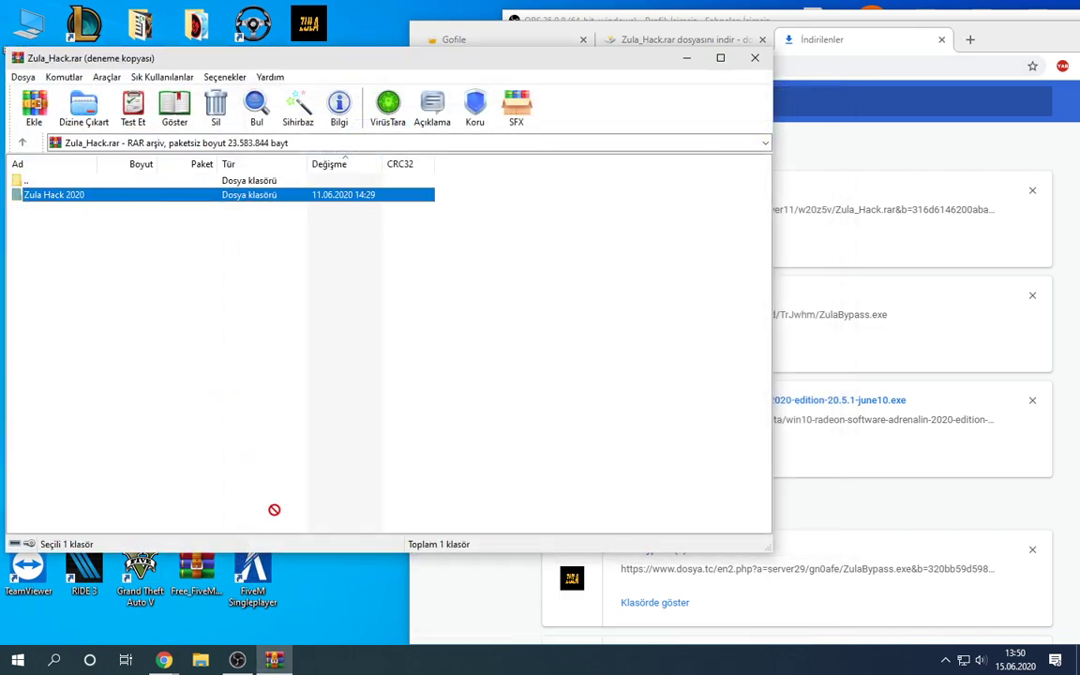
drag(319, 573, 319, 574)
click(759, 60)
Step: Delete Zula_Hack.rar from the desktop and move the Zula Hack 2020 folder below ZulaBypass (2).exe
click(319, 129)
key(Delete)
drag(306, 512, 306, 118)
drag(357, 146, 283, 10)
drag(402, 191, 283, 16)
click(326, 172)
Step: Empty the Recycle Bin and minimize the browser window
right_click(22, 424)
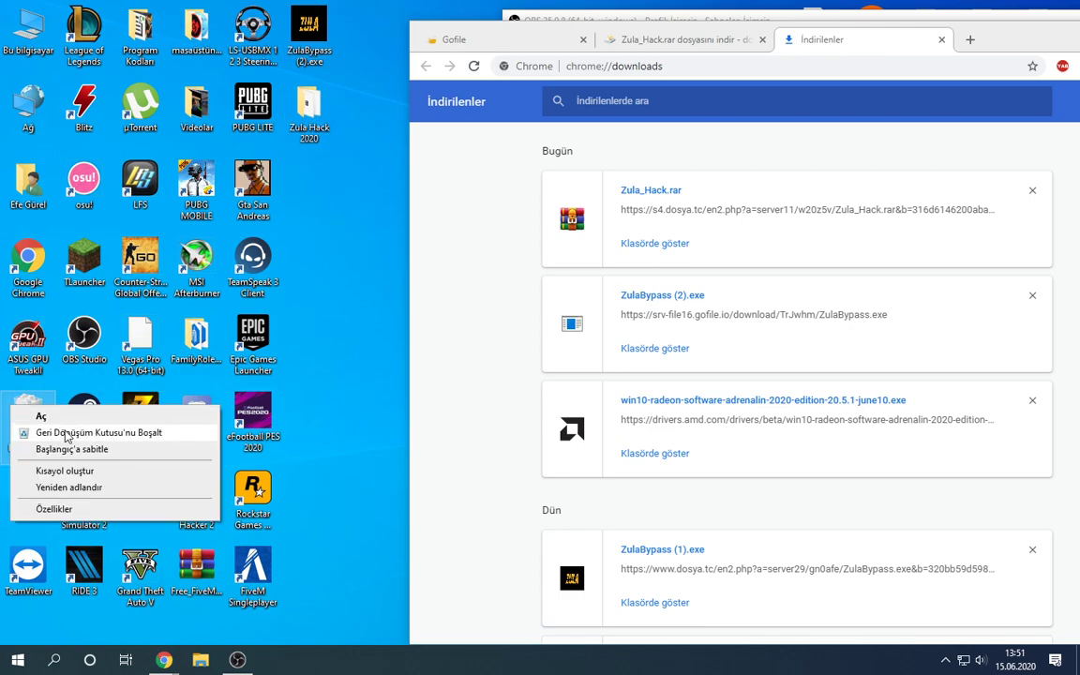
click(56, 436)
click(601, 392)
drag(1038, 37, 813, 42)
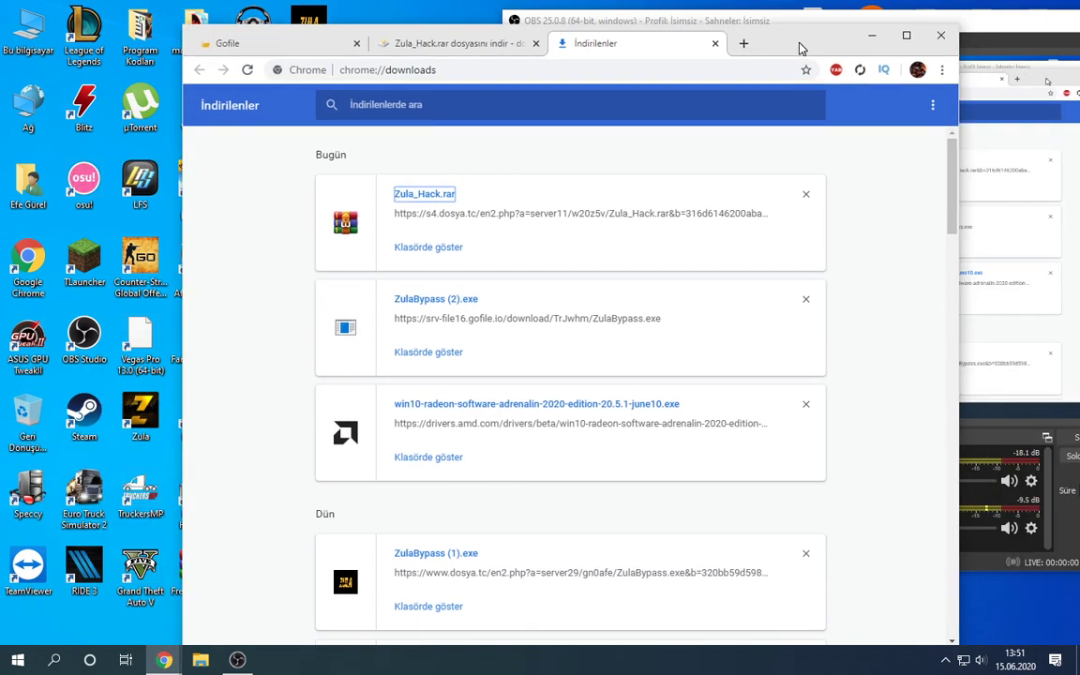
click(871, 39)
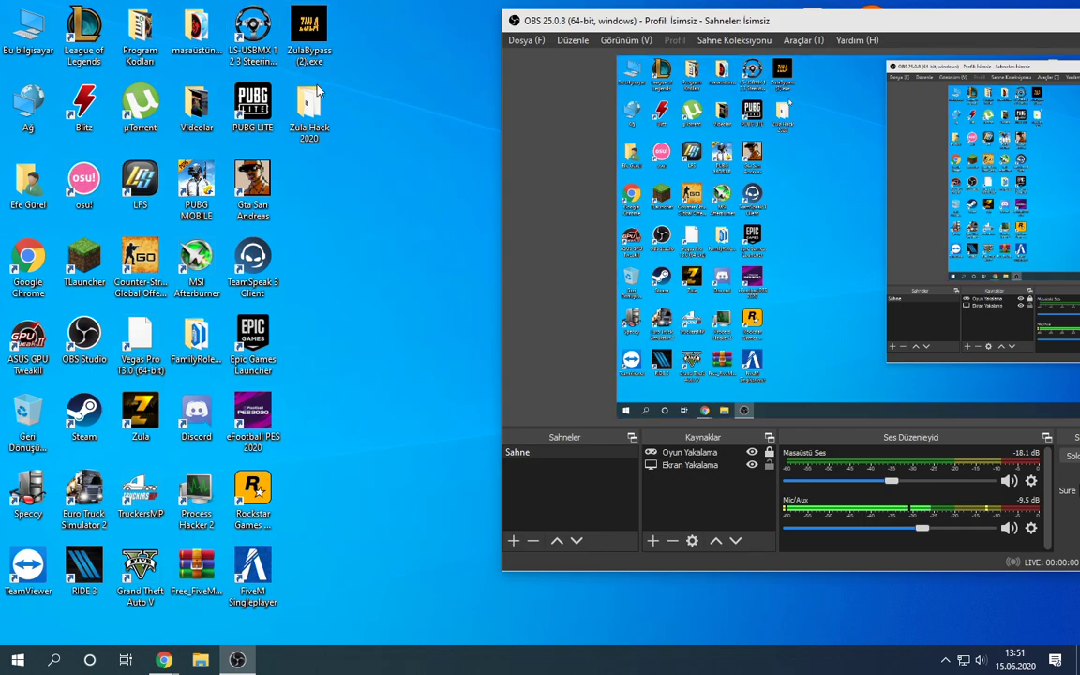
drag(391, 82, 302, 16)
click(417, 119)
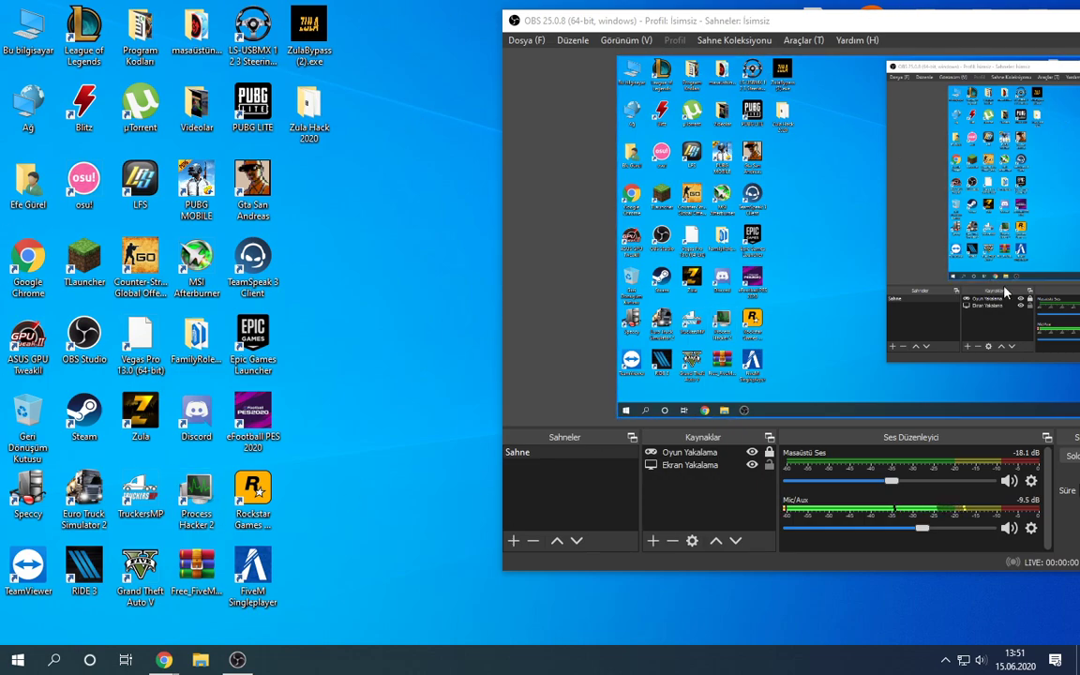
drag(420, 2, 2, 657)
click(433, 275)
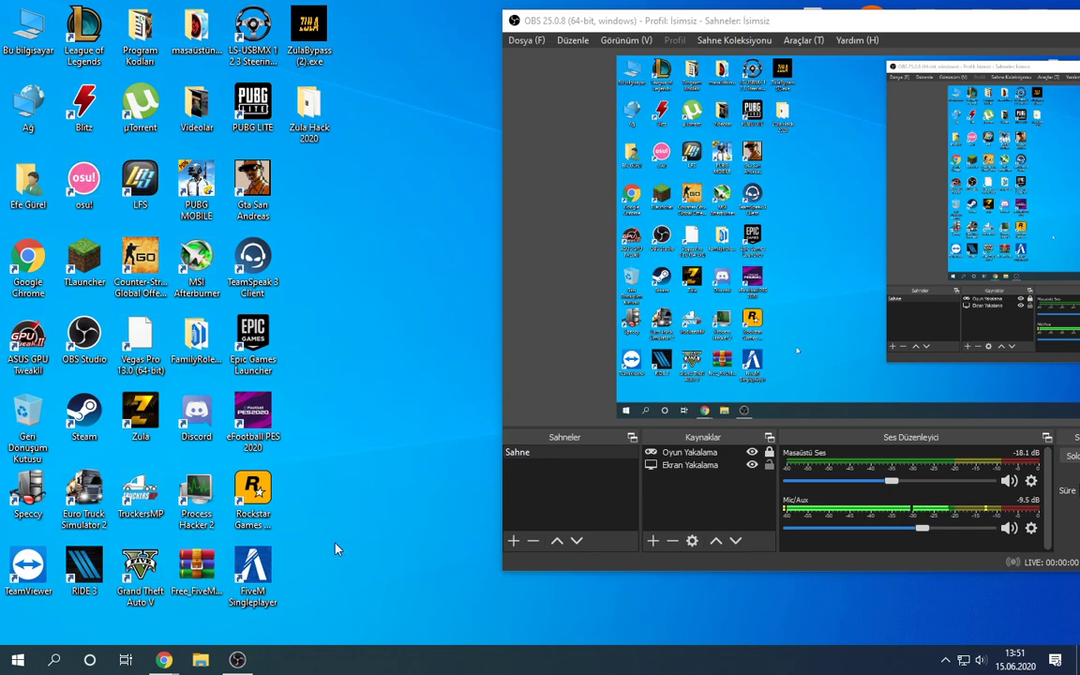
Step: Open the Zula Hack 2020 folder and move its window clear of the desktop icons
double_click(306, 89)
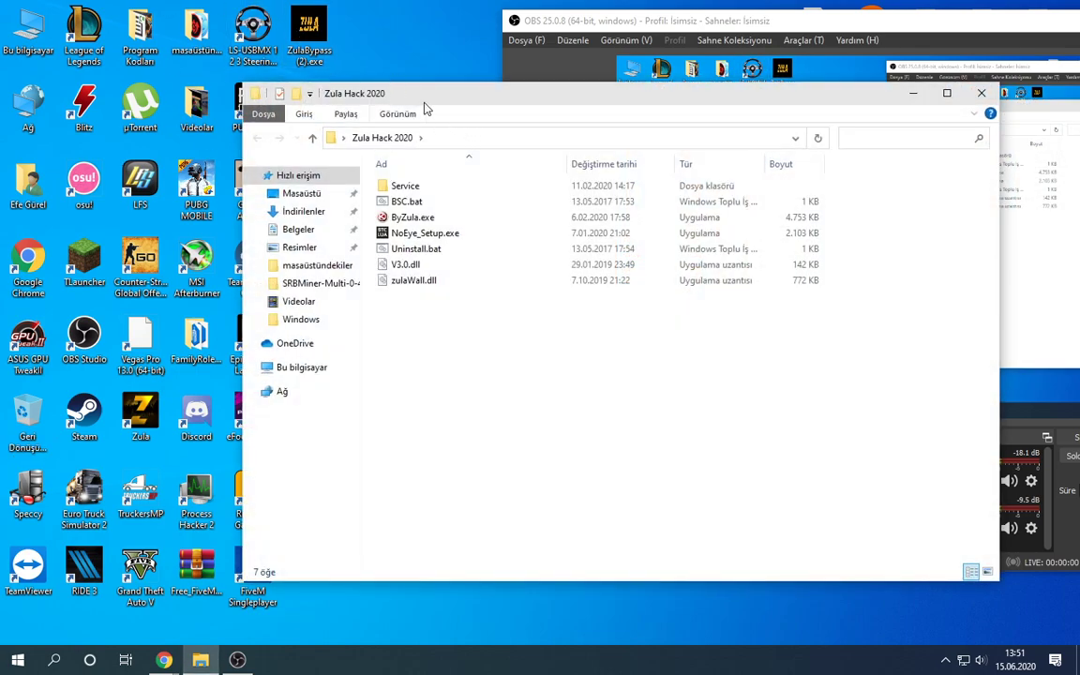
drag(425, 102, 632, 75)
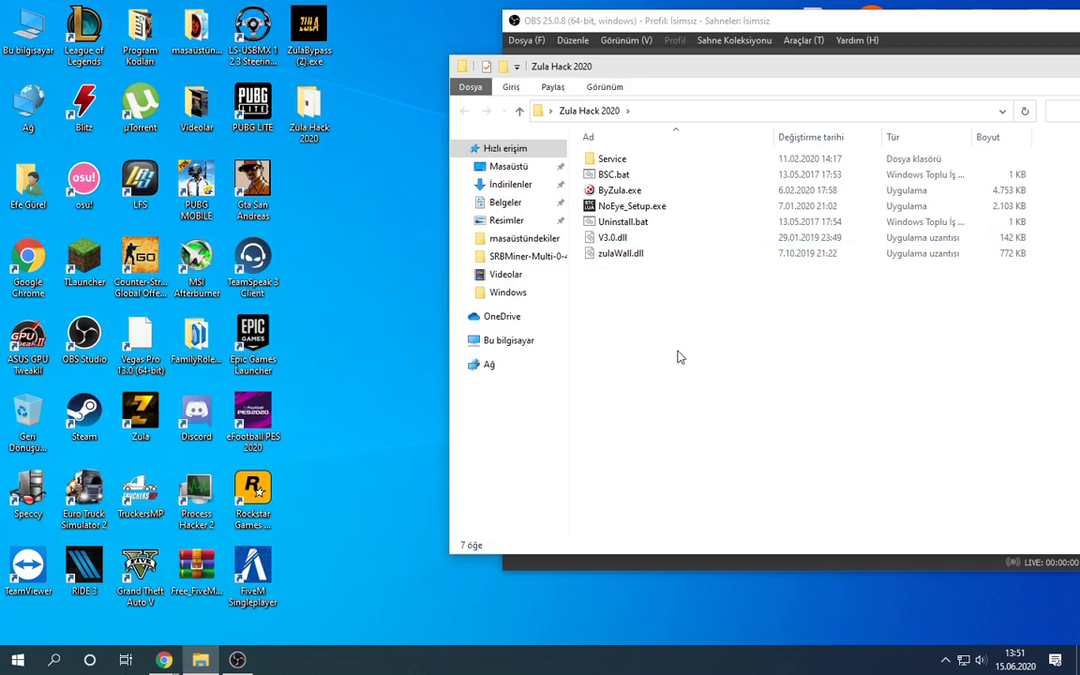
drag(678, 353, 653, 162)
click(625, 363)
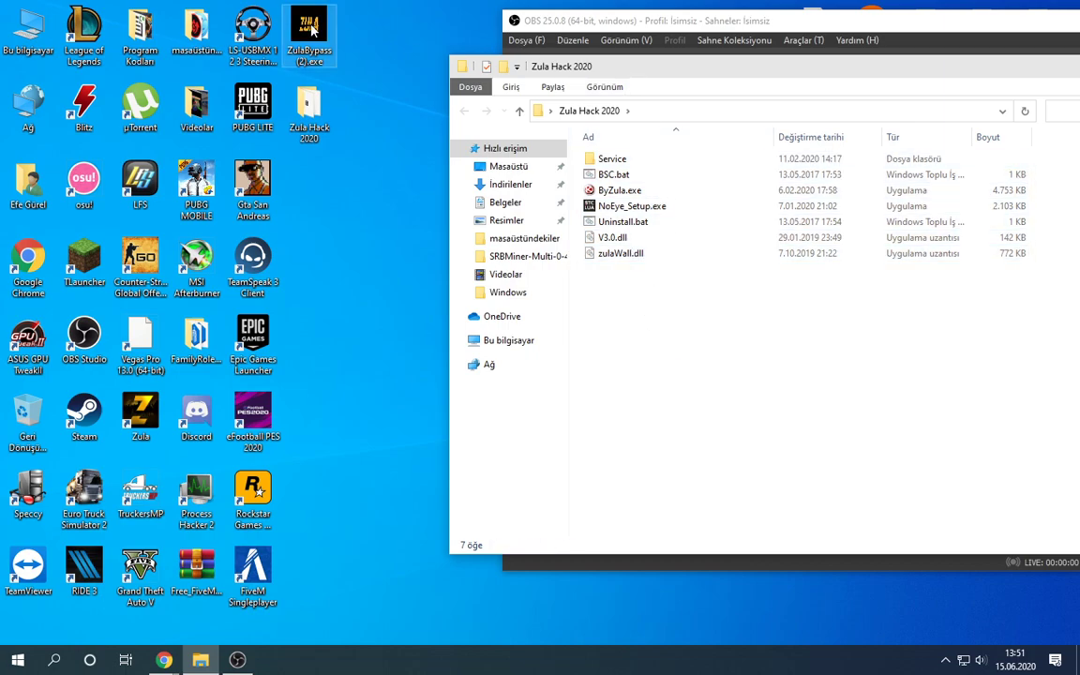
Step: Move ZulaBypass (2).exe below the Zula Hack 2020 folder on the desktop and run it as administrator
drag(310, 29, 323, 183)
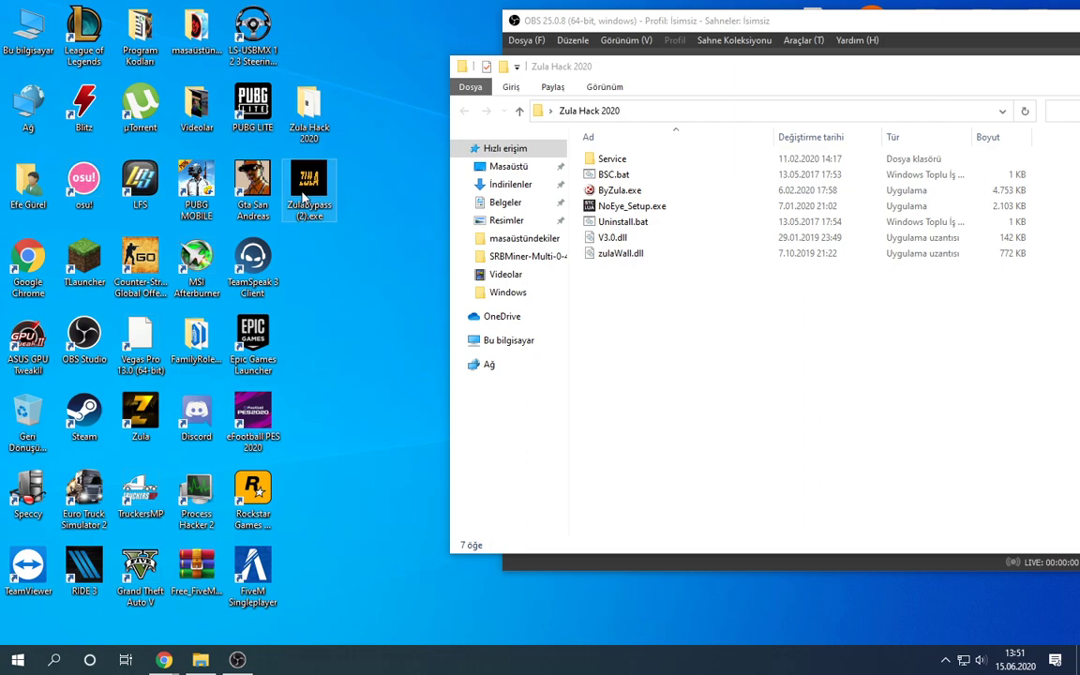
right_click(303, 194)
click(358, 220)
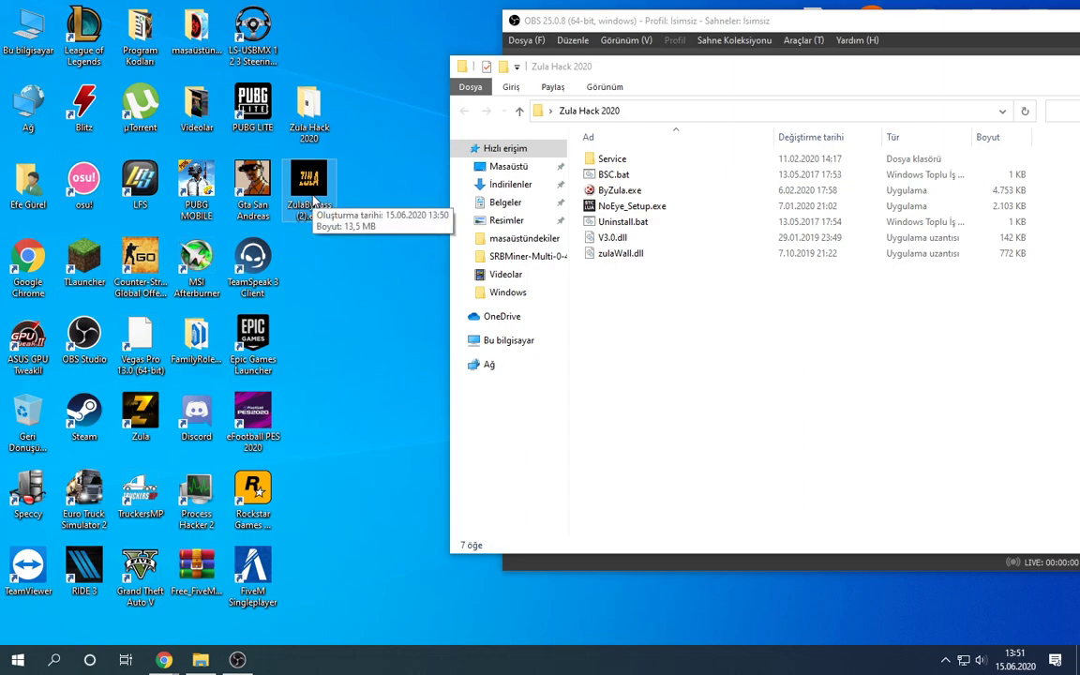
drag(694, 440, 638, 142)
drag(732, 286, 563, 134)
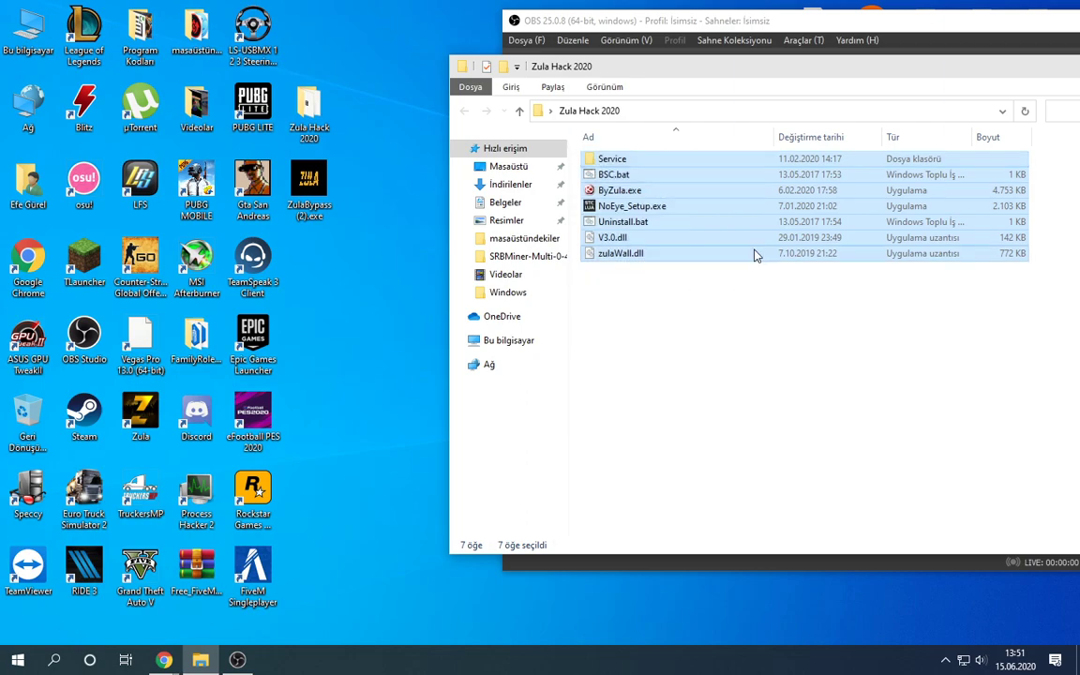
click(714, 306)
Step: Run BSC.bat from the Zula Hack 2020 folder as administrator and close its console window
click(611, 177)
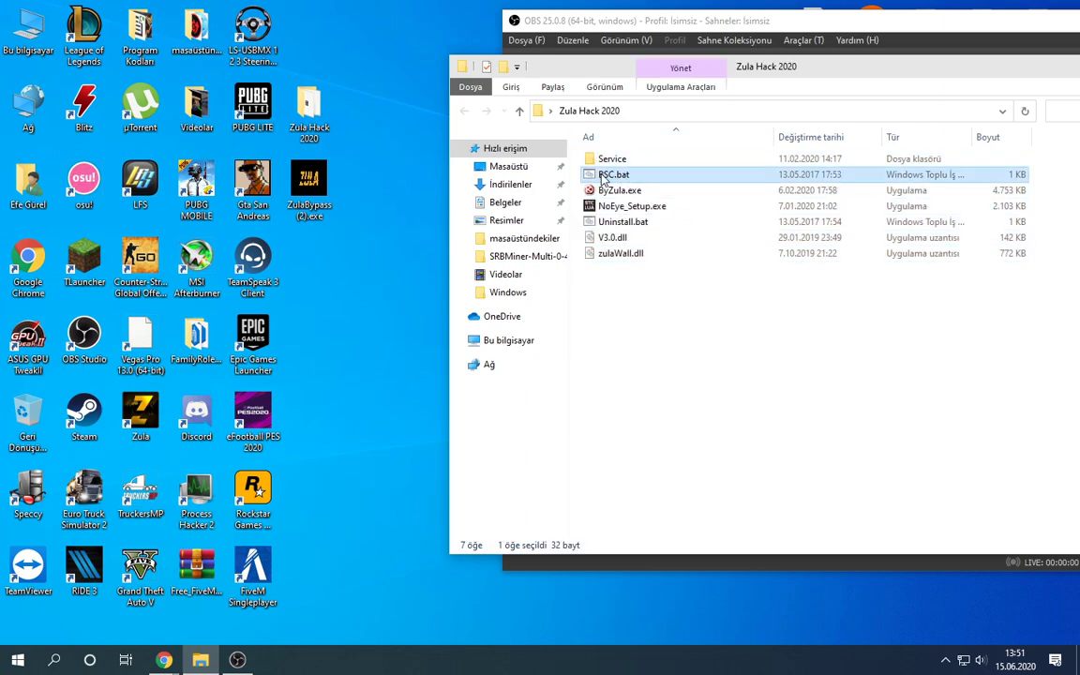
right_click(618, 173)
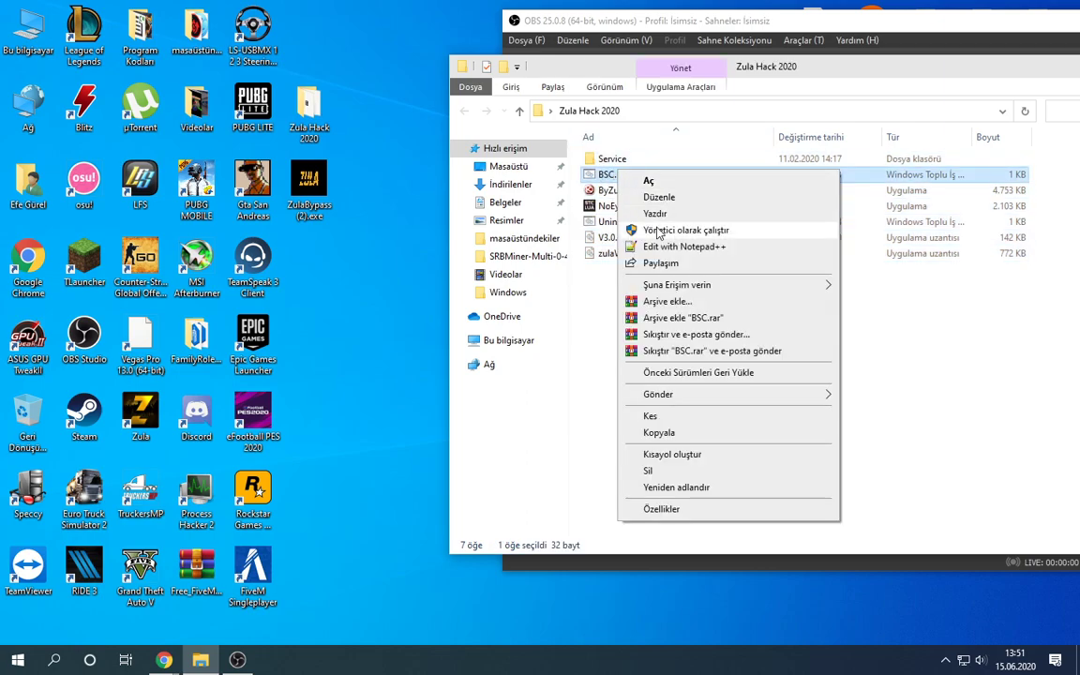
click(660, 231)
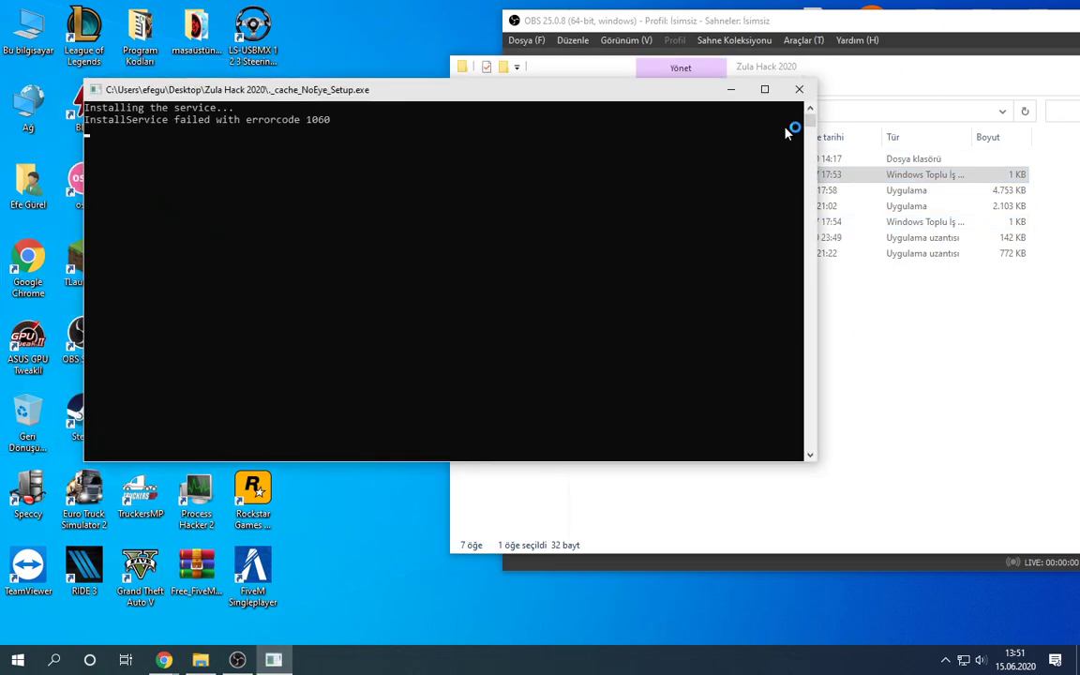
click(800, 92)
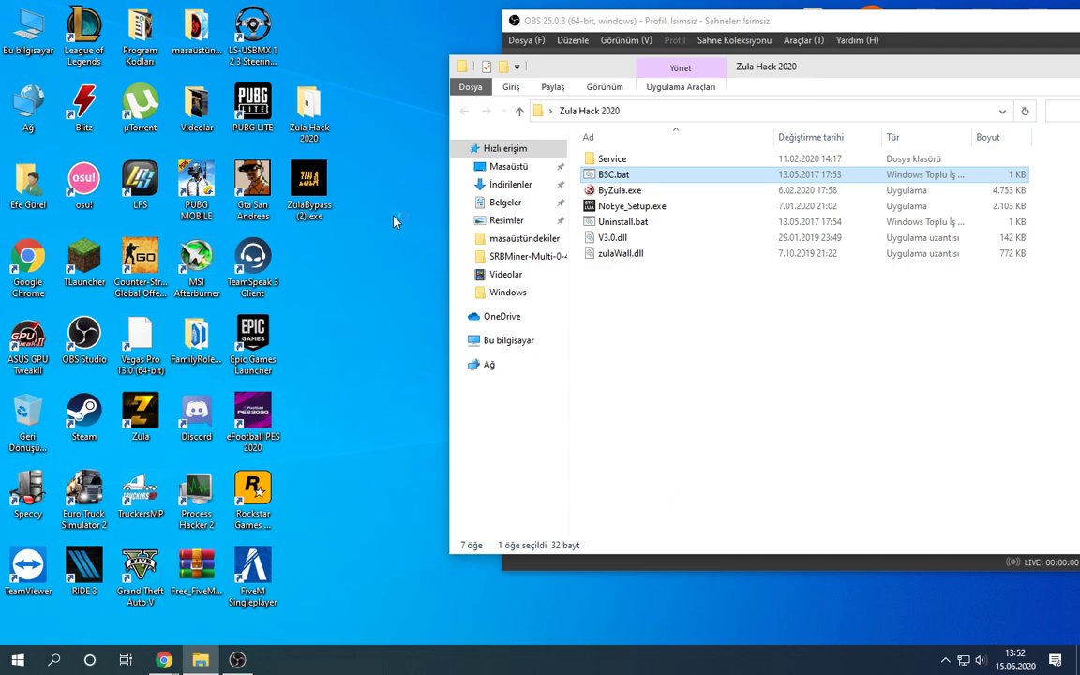
drag(681, 307, 626, 171)
click(707, 279)
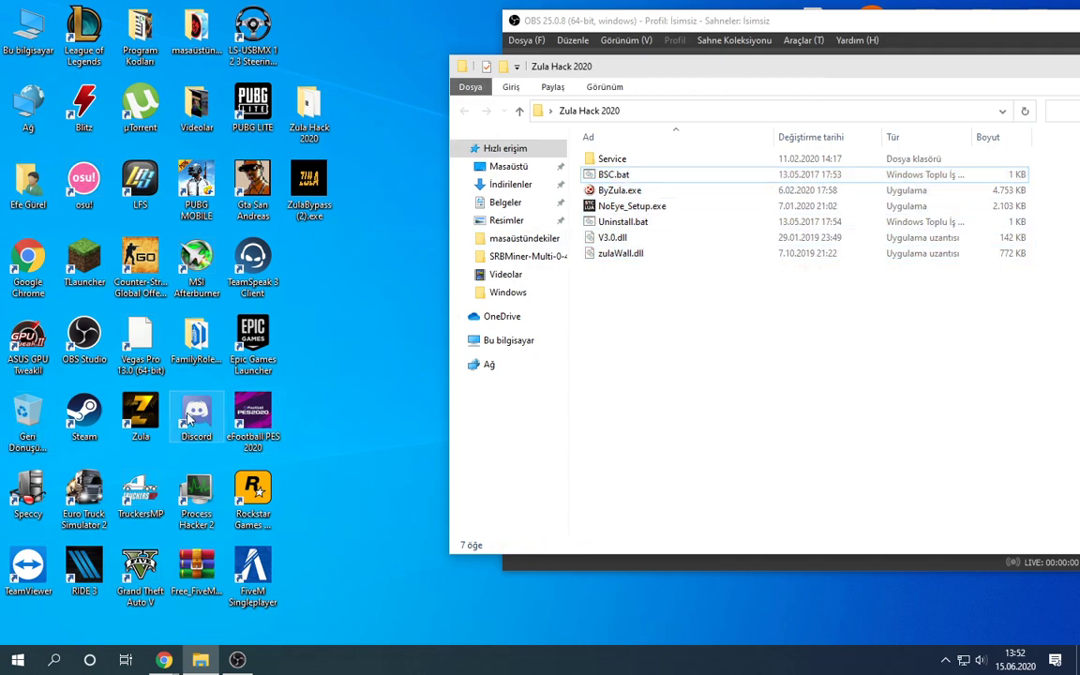
click(344, 406)
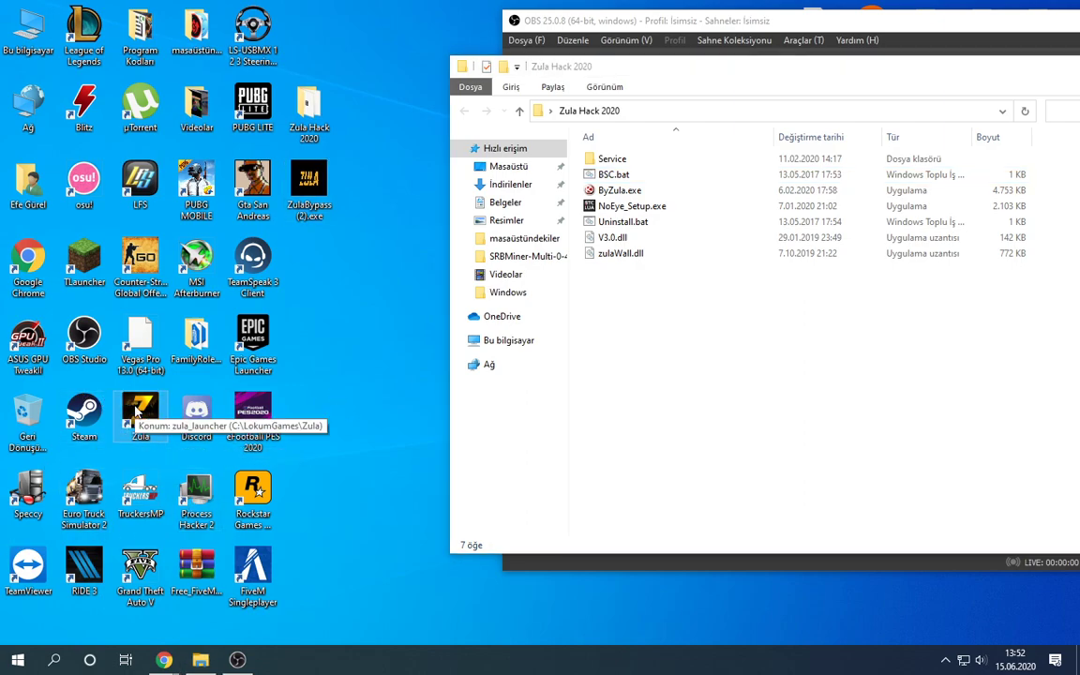
Step: Launch ByZula.exe from the Zula Hack 2020 folder
click(645, 192)
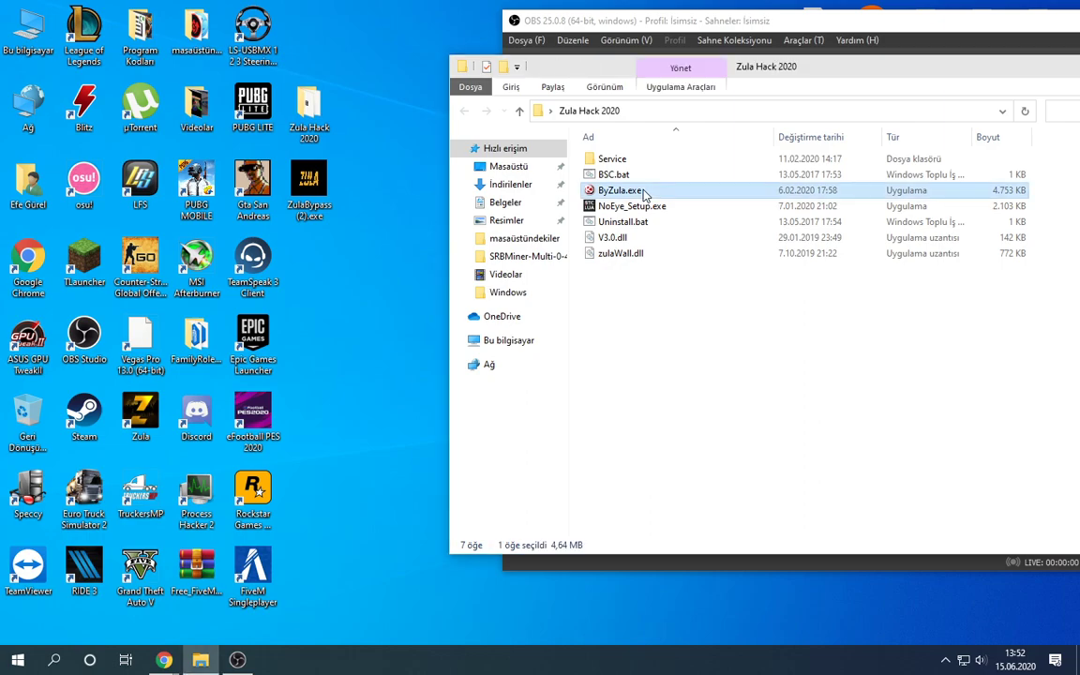
right_click(645, 192)
click(681, 216)
drag(632, 299, 686, 316)
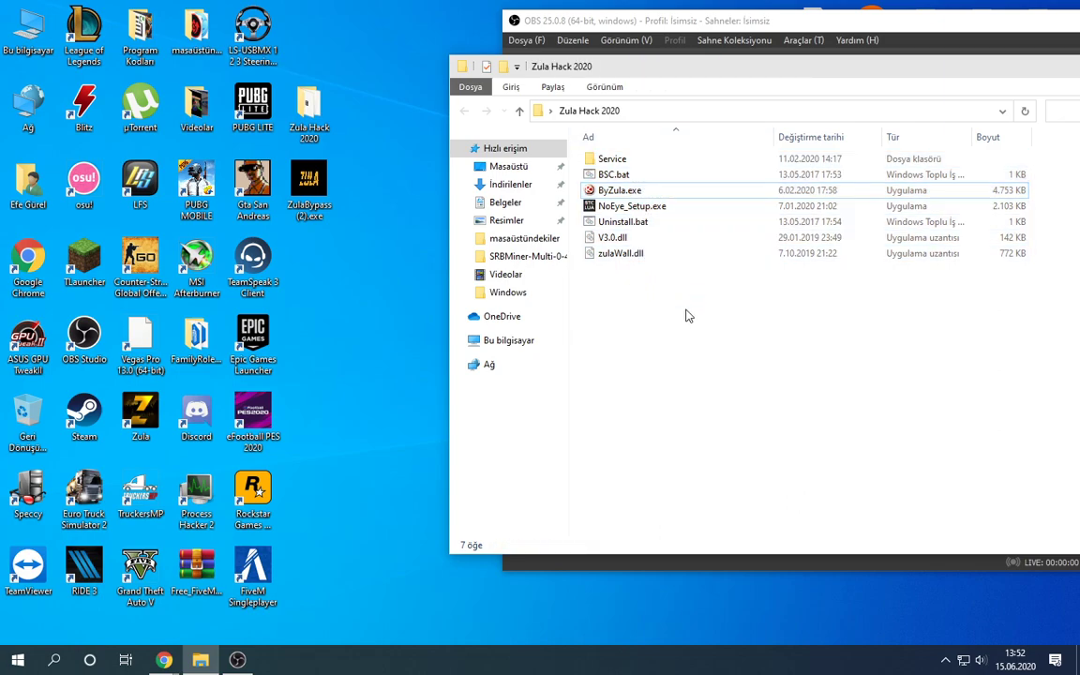
double_click(656, 191)
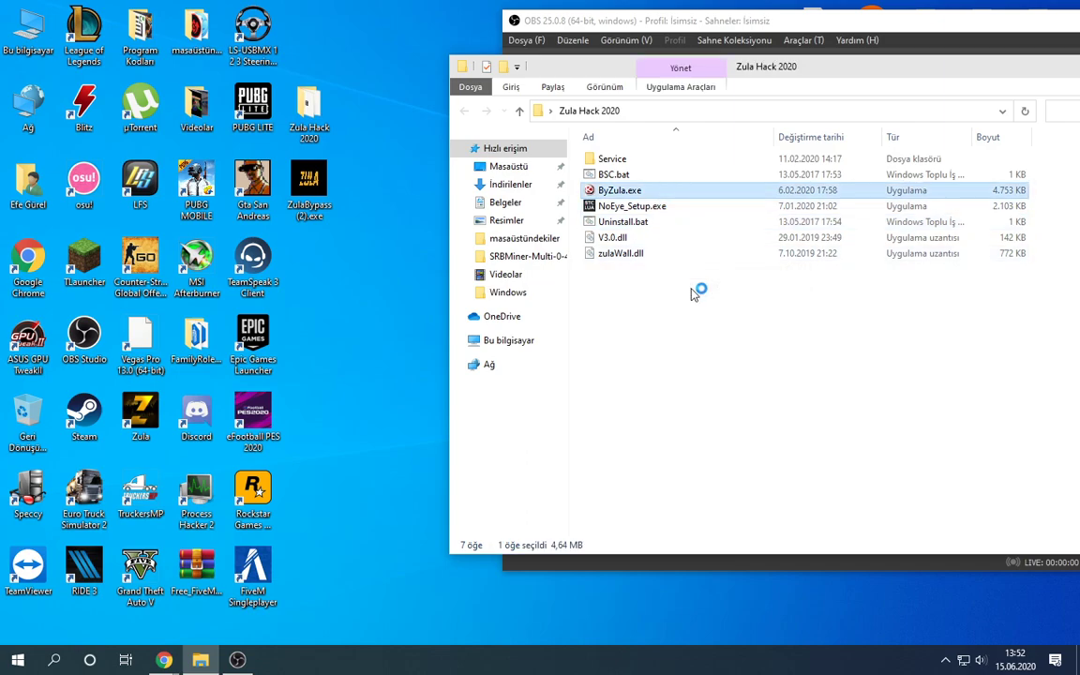
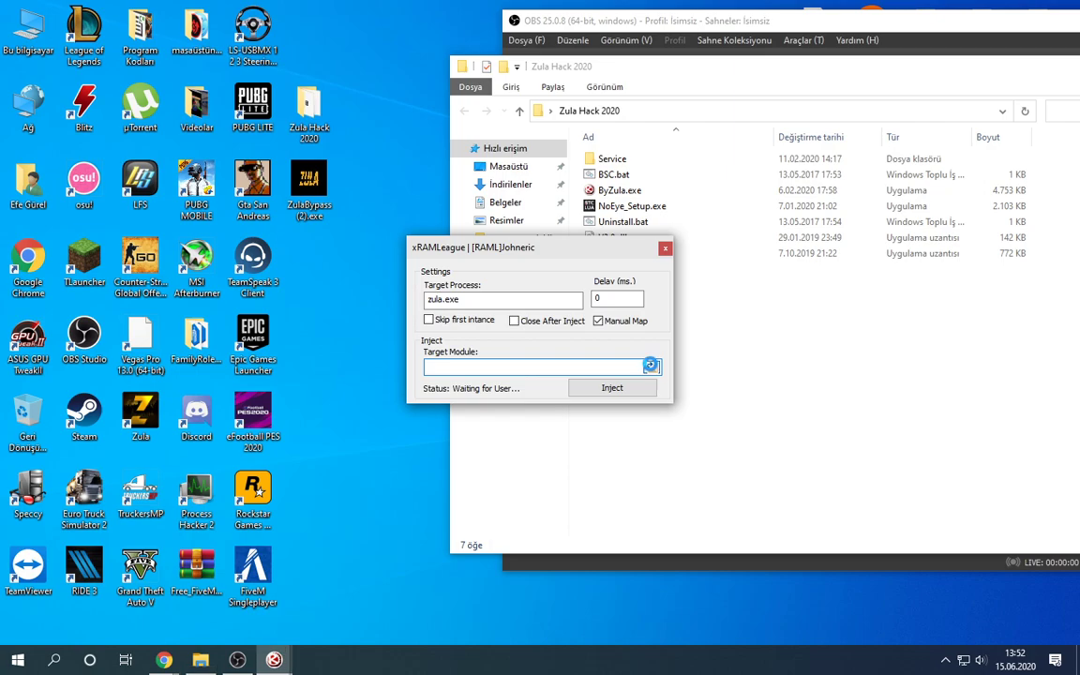
Step: Load V3.0.dll from the Zula Hack 2020 folder on the desktop as the injector's target module
drag(559, 274, 700, 200)
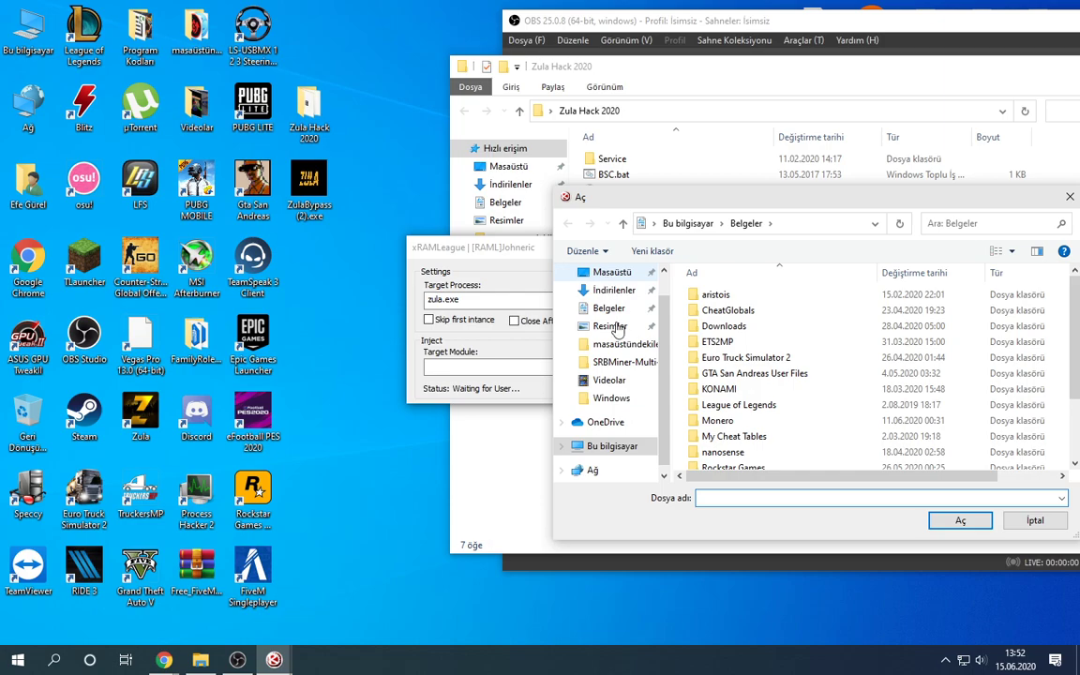
click(610, 273)
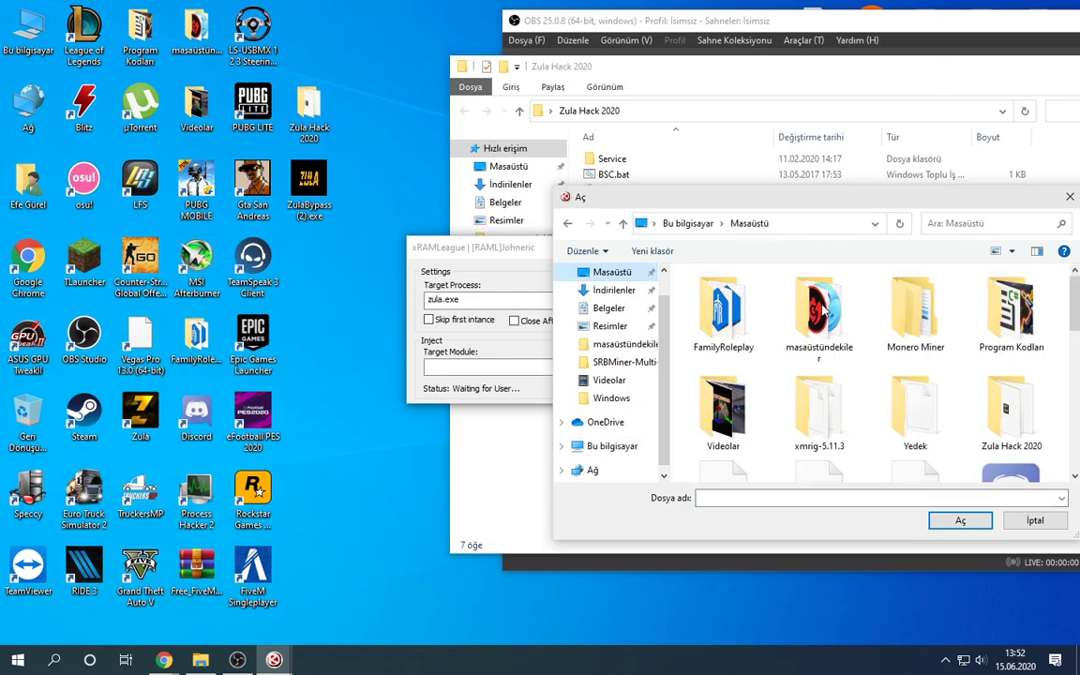
scroll(863, 204, down, 1)
drag(863, 204, 781, 183)
scroll(799, 355, down, 6)
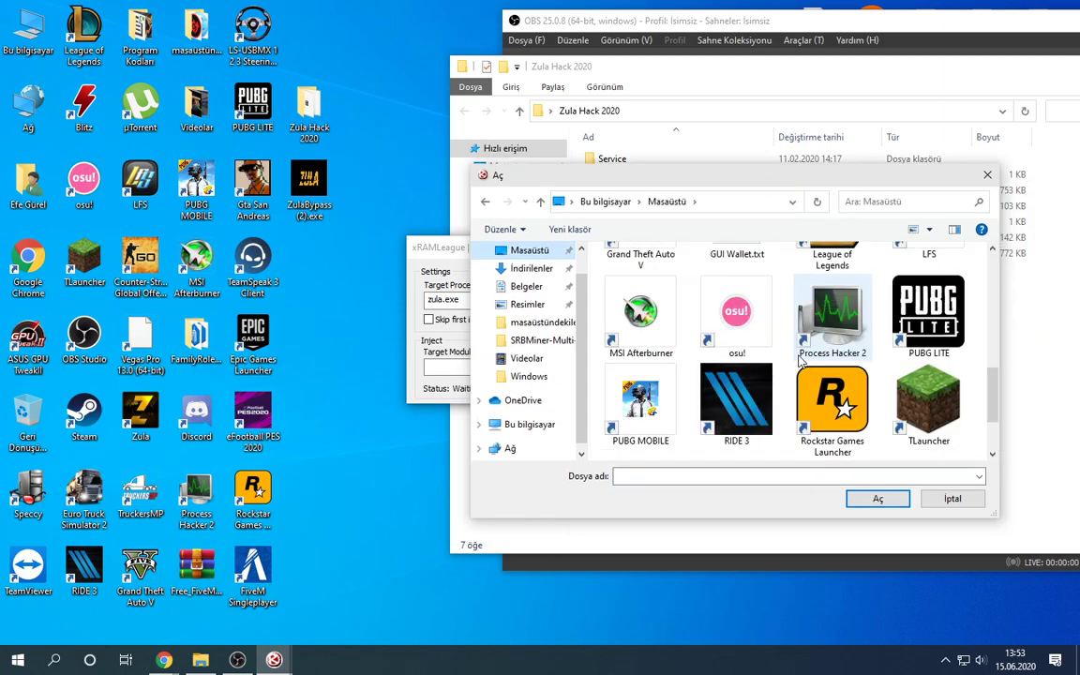
scroll(800, 361, down, 1)
scroll(736, 386, up, 2)
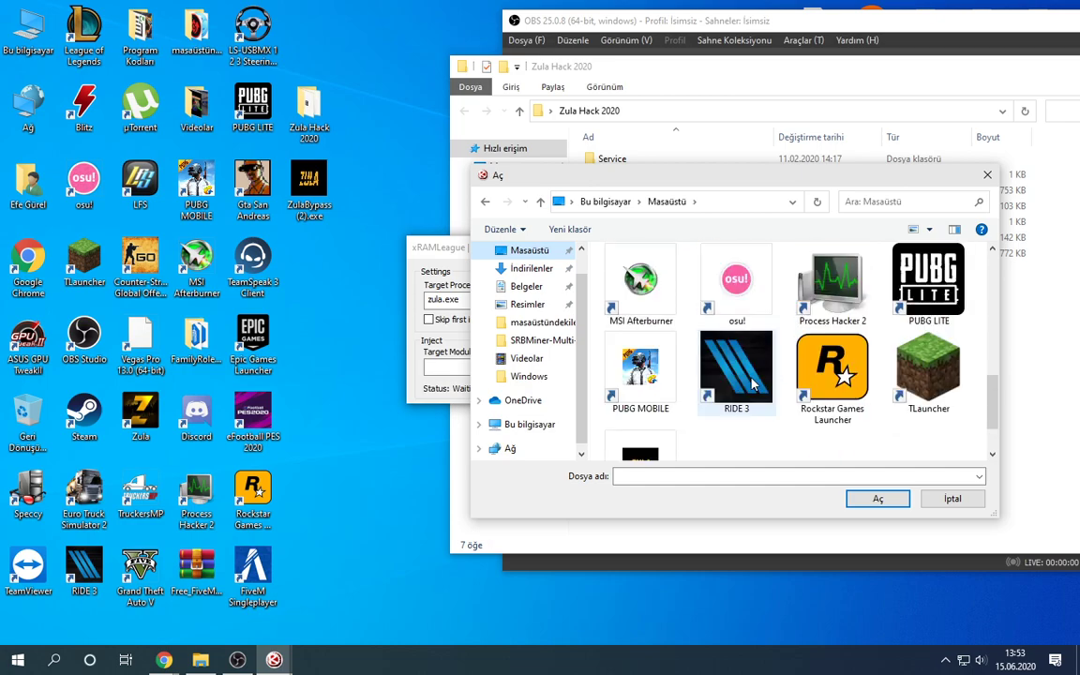
scroll(750, 384, up, 3)
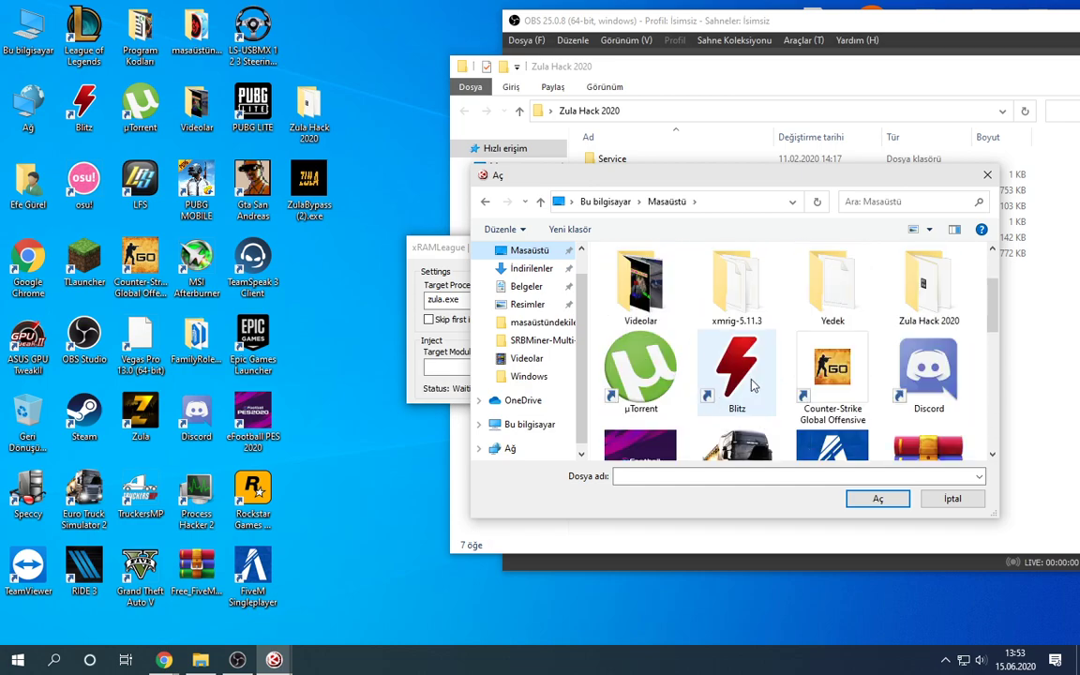
double_click(928, 286)
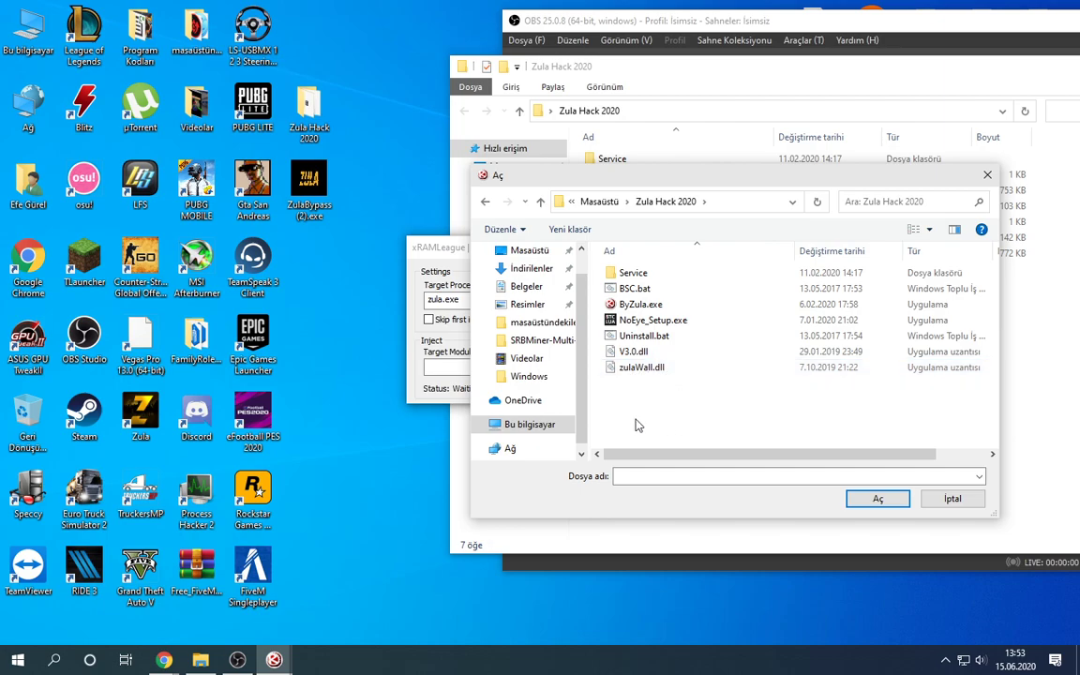
click(644, 352)
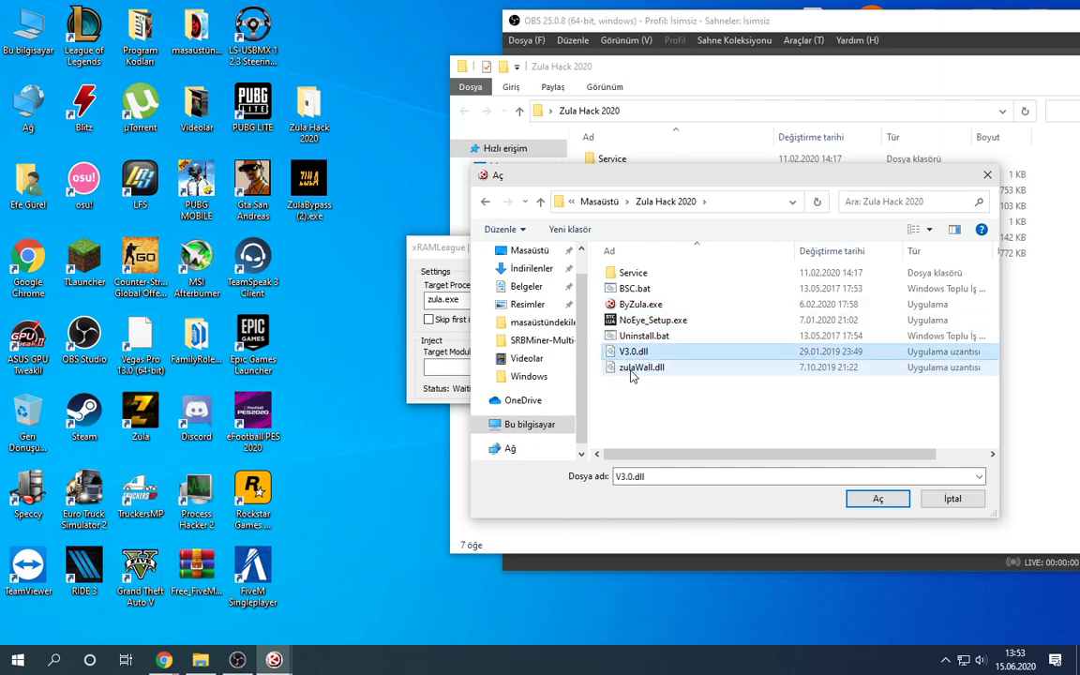
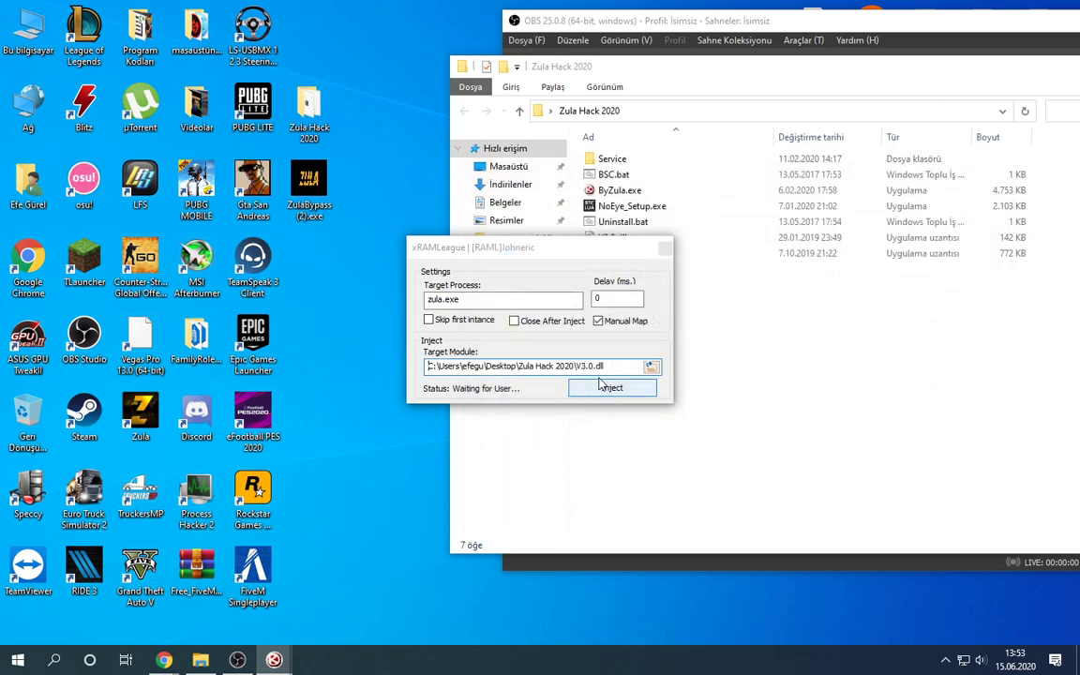
Step: Start injecting the loaded module into zula.exe, and close the injector window
click(614, 389)
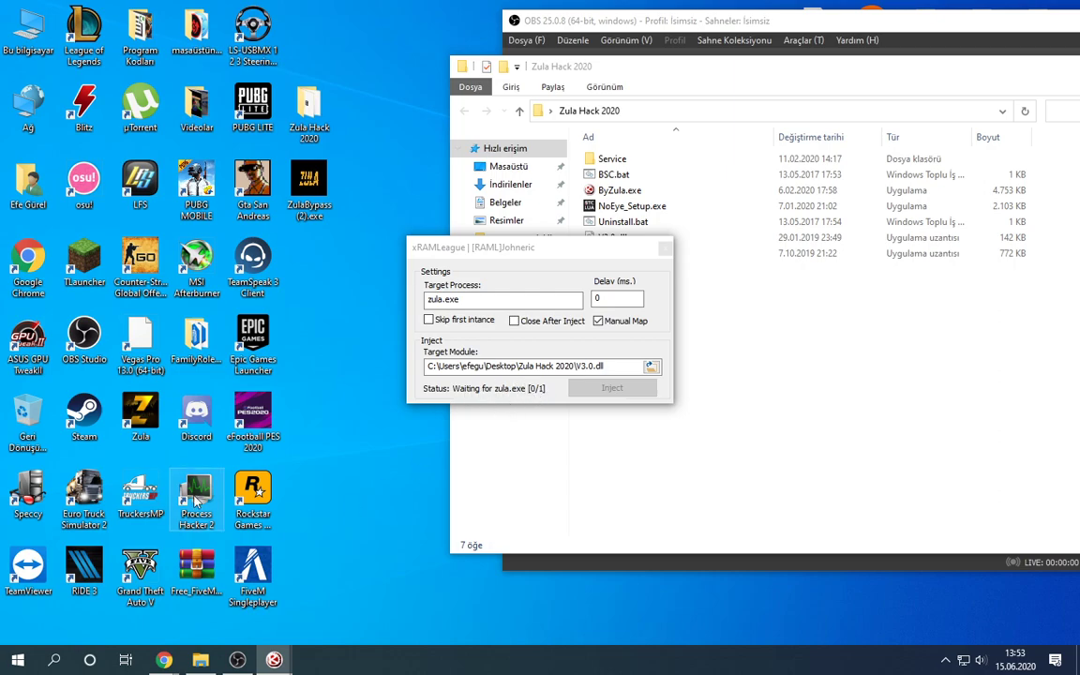
double_click(138, 428)
click(368, 422)
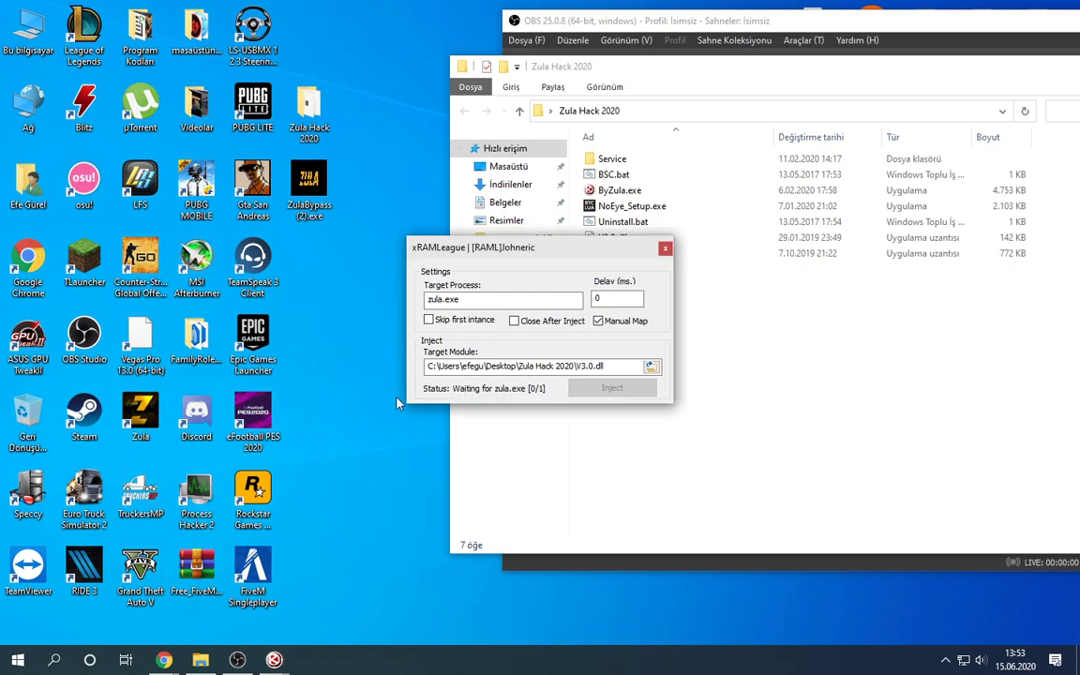
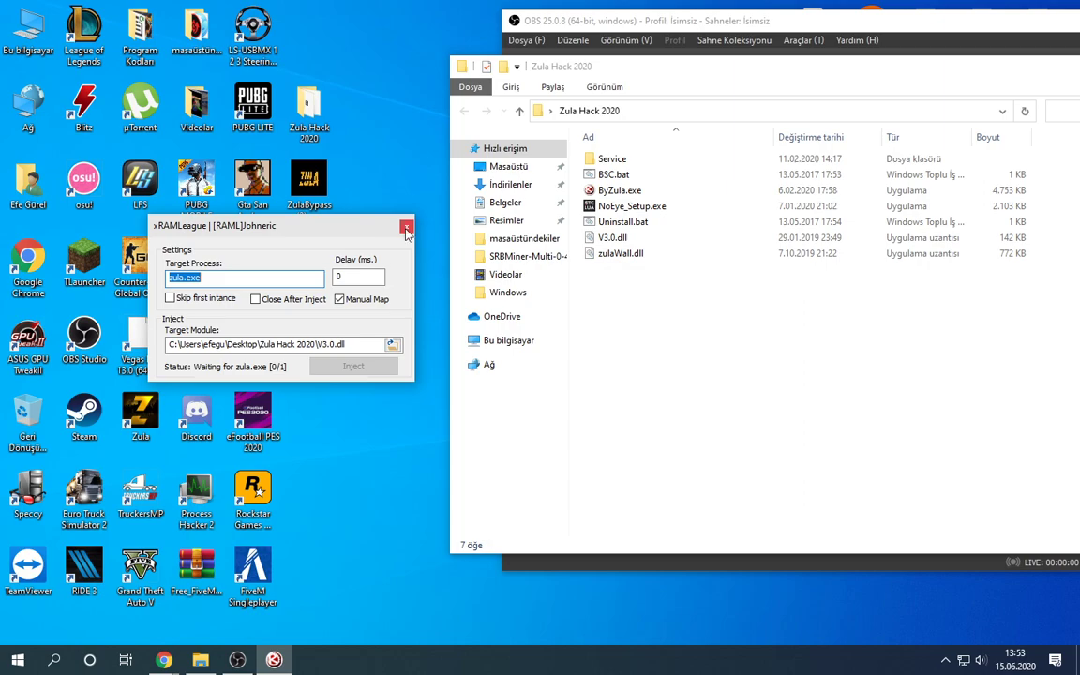
click(406, 226)
drag(335, 3, 5, 660)
drag(344, 601, 3, 2)
drag(363, 4, 2, 580)
drag(311, 553, 1, 3)
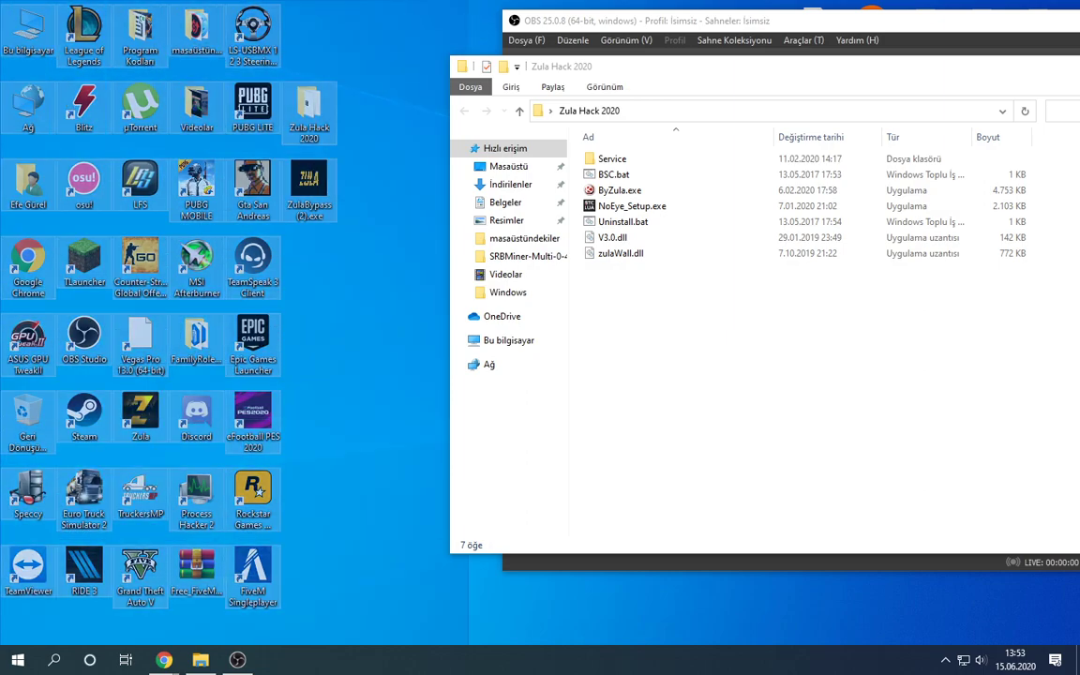